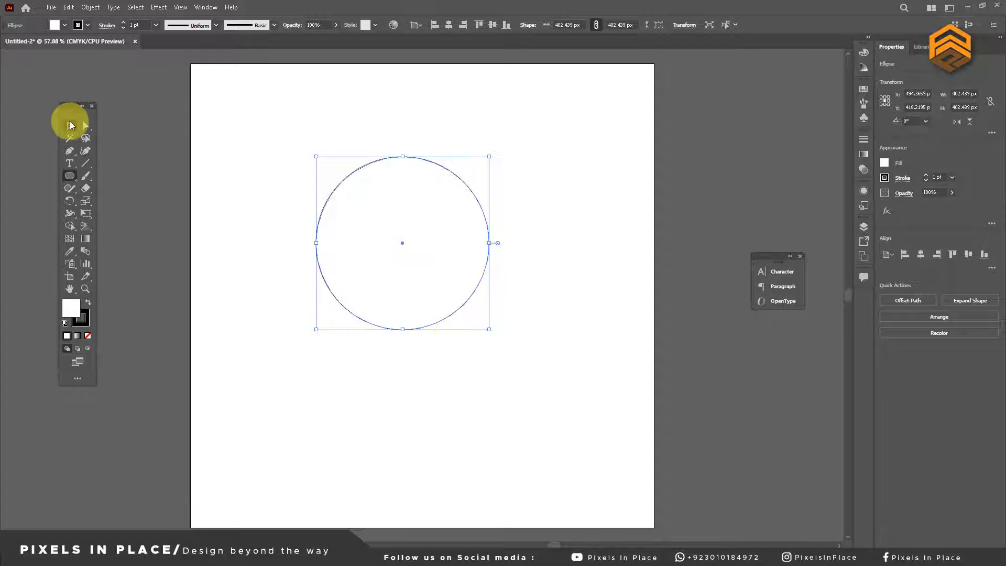
Remove the circle's stroke and fill it with blue.
{"action": "left_click", "coordinate": [71, 126]}
{"action": "left_click", "coordinate": [84, 25]}
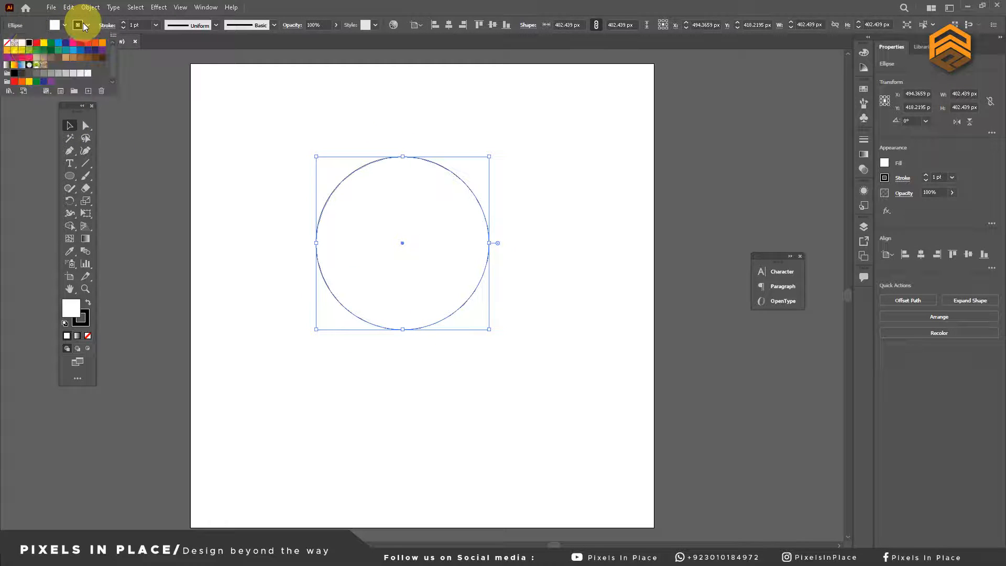
{"action": "left_click", "coordinate": [6, 42]}
{"action": "left_click", "coordinate": [64, 25]}
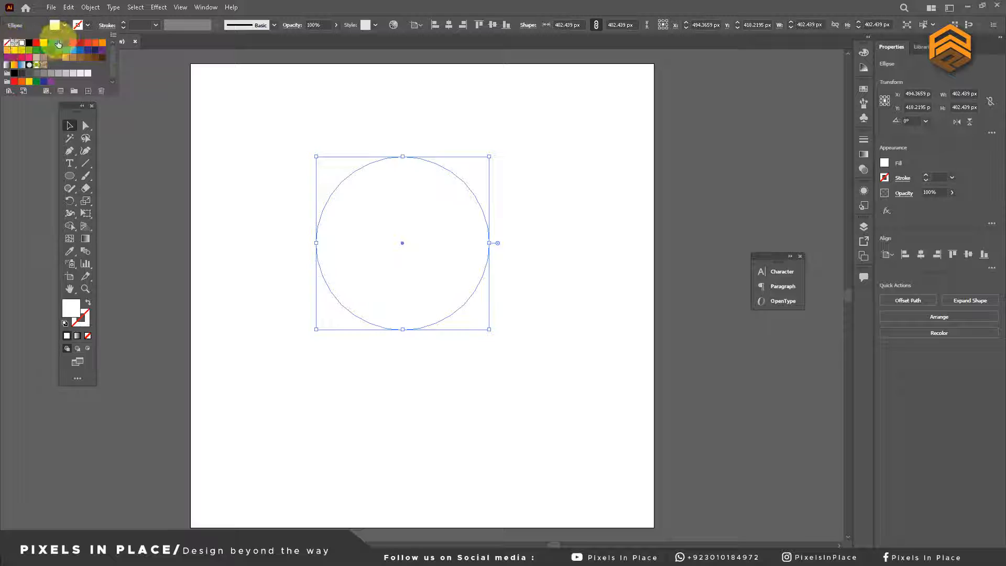
{"action": "left_click", "coordinate": [61, 47]}
Duplicate the blue circle to its right side and scale the copy down to about 185 px in diameter.
{"action": "left_click", "coordinate": [415, 244]}
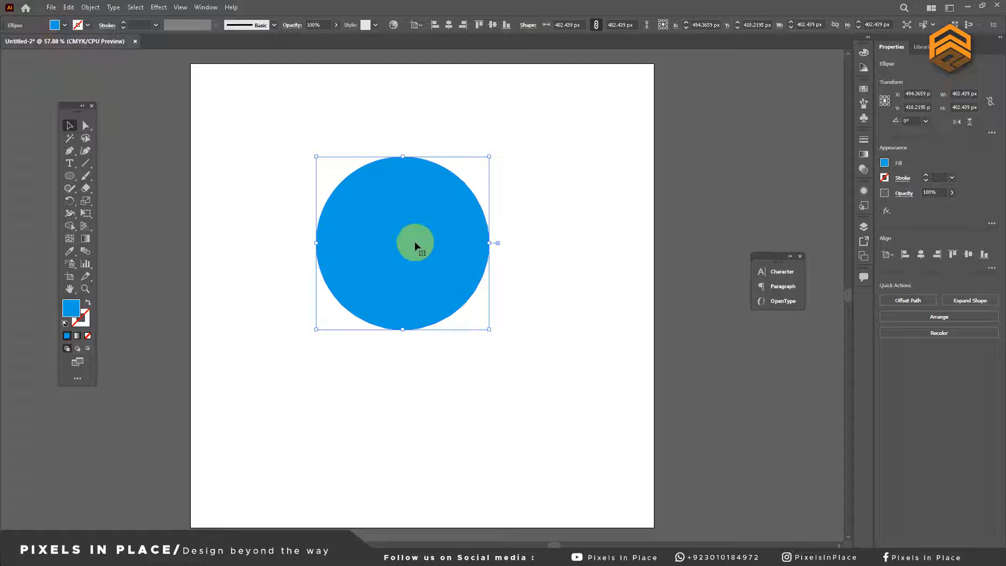
{"action": "left_click_drag", "start_coordinate": [418, 242], "coordinate": [528, 244]}
{"action": "left_click_drag", "start_coordinate": [599, 332], "coordinate": [553, 287]}
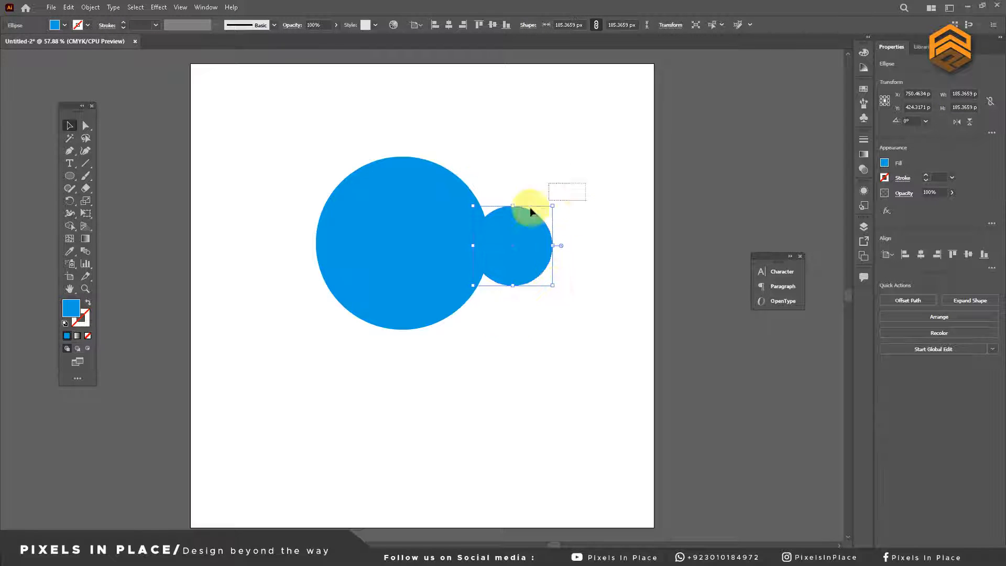
Select both circles and align their centers horizontally and vertically so the small one sits inside the large one.
{"action": "left_click", "coordinate": [348, 274], "text": "shift"}
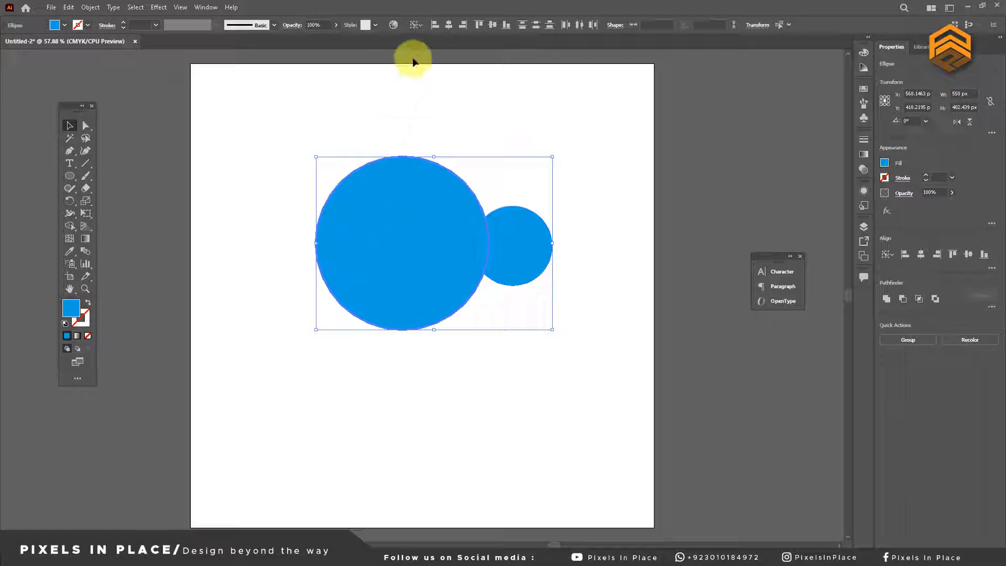
{"action": "left_click", "coordinate": [447, 25]}
{"action": "left_click", "coordinate": [492, 24]}
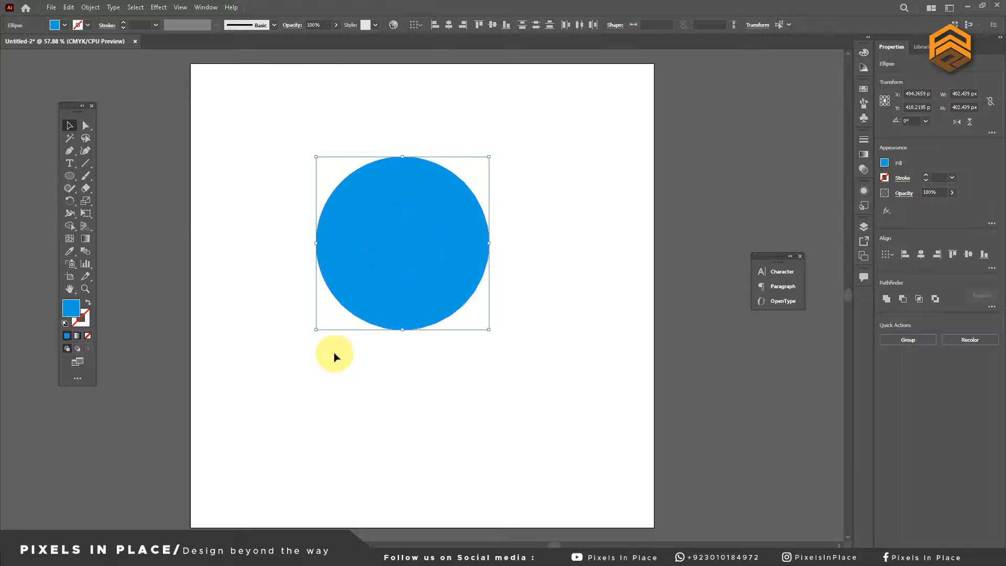
Cut the small circle out of the large one with the Shape Builder to form a ring.
{"action": "left_click", "coordinate": [69, 226]}
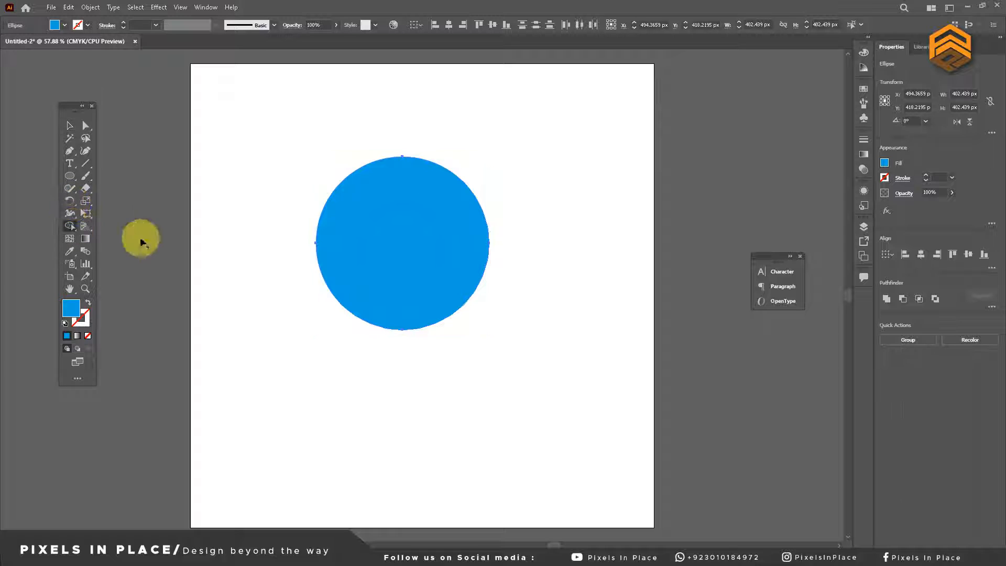
{"action": "left_click", "coordinate": [388, 252], "text": "alt"}
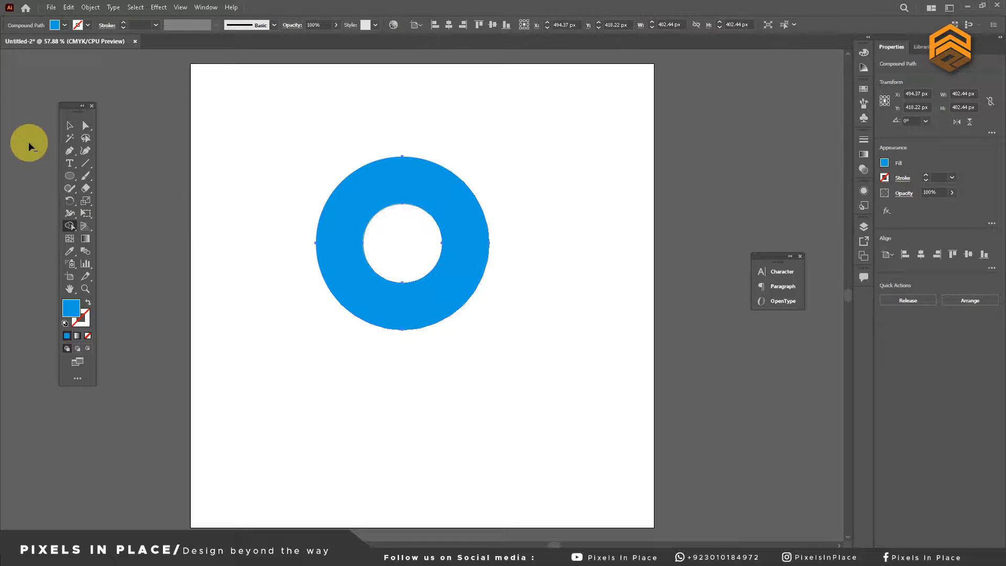
{"action": "left_click", "coordinate": [70, 126]}
{"action": "left_click", "coordinate": [415, 363]}
Scale the ring down to about 342 px and place a copy directly below it so the two rings touch.
{"action": "scroll", "coordinate": [407, 348], "scroll_direction": "down", "scroll_amount": 1}
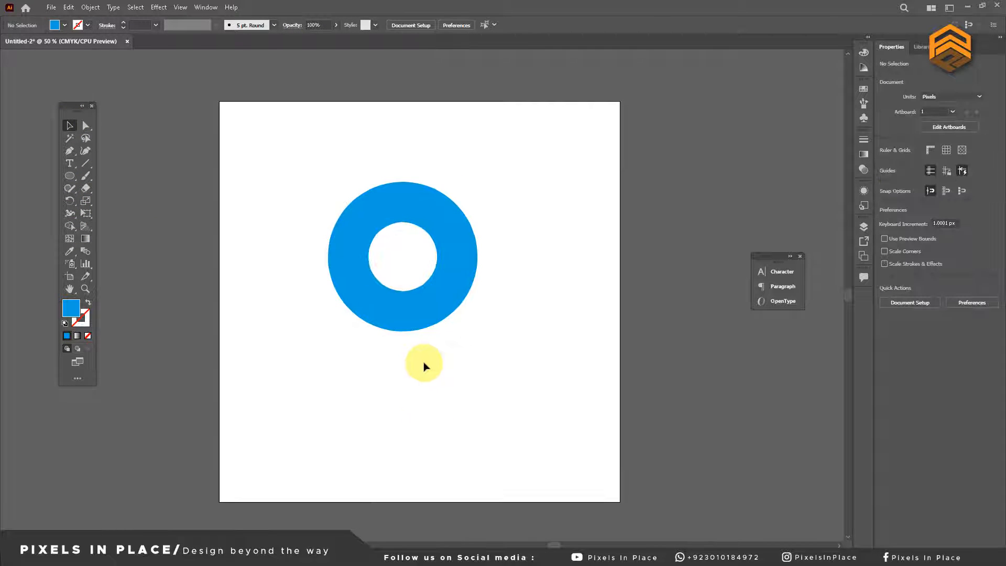
{"action": "scroll", "coordinate": [424, 366], "scroll_direction": "down", "scroll_amount": 2}
{"action": "left_click", "coordinate": [429, 286]}
{"action": "left_click_drag", "start_coordinate": [484, 289], "coordinate": [436, 388]}
{"action": "left_click", "coordinate": [464, 292]}
{"action": "left_click", "coordinate": [513, 343]}
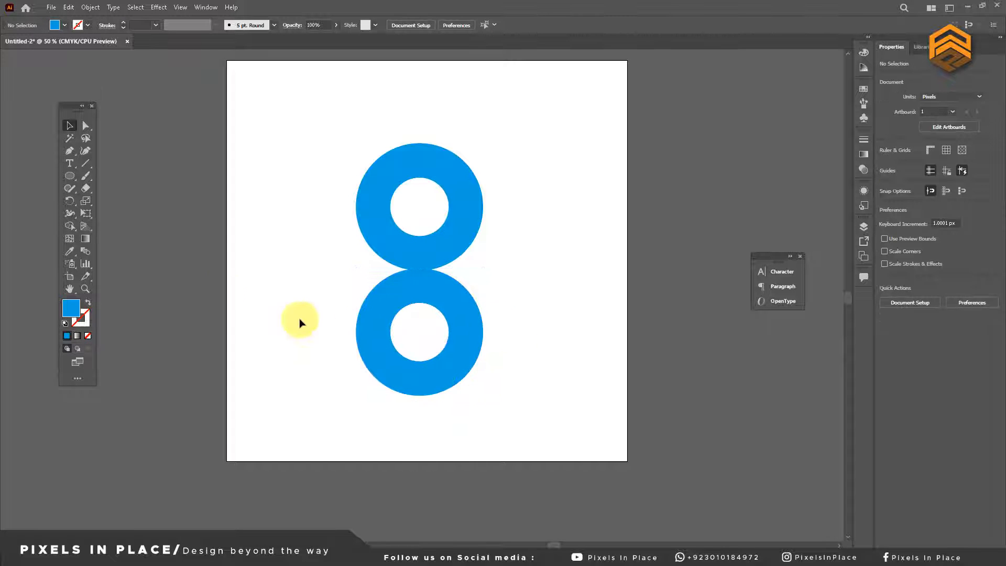
Delete the bottom anchor points of the lower ring so that only its upper half remains.
{"action": "left_click", "coordinate": [84, 126]}
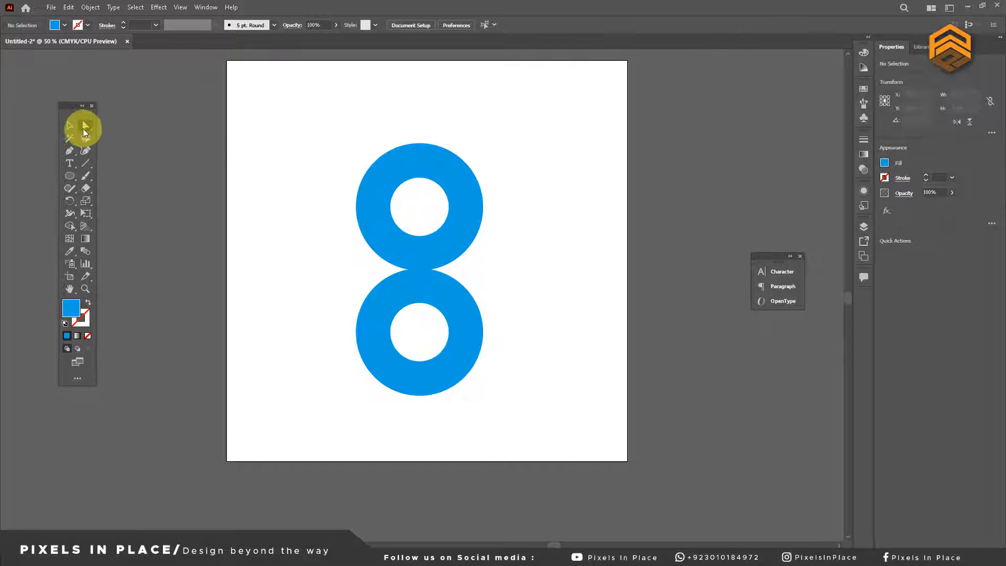
{"action": "left_click_drag", "start_coordinate": [321, 348], "coordinate": [559, 505]}
{"action": "key", "text": "Delete"}
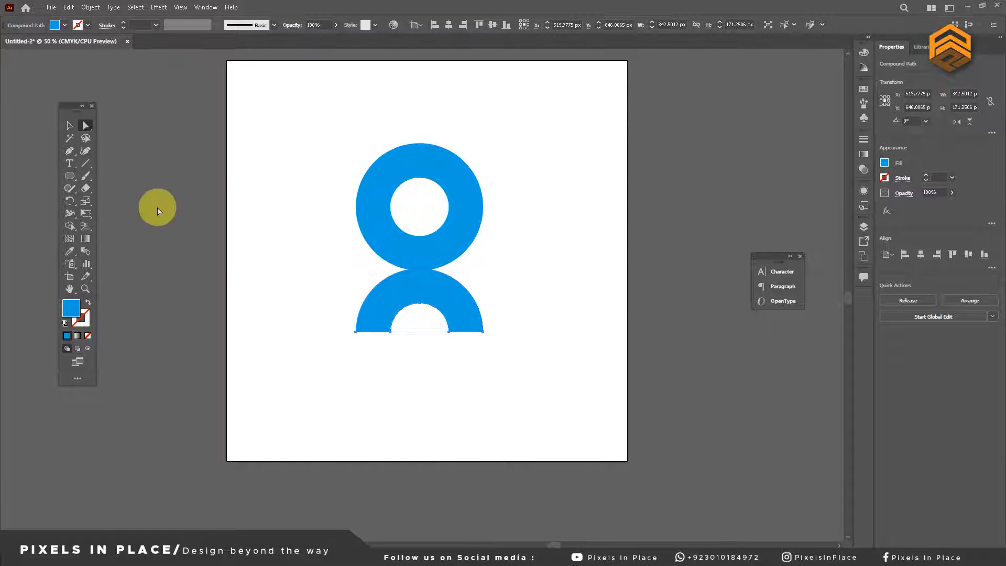
Remove the inner half-circle region of the lower half ring with the Shape Builder, leaving an open arch.
{"action": "left_click", "coordinate": [66, 222]}
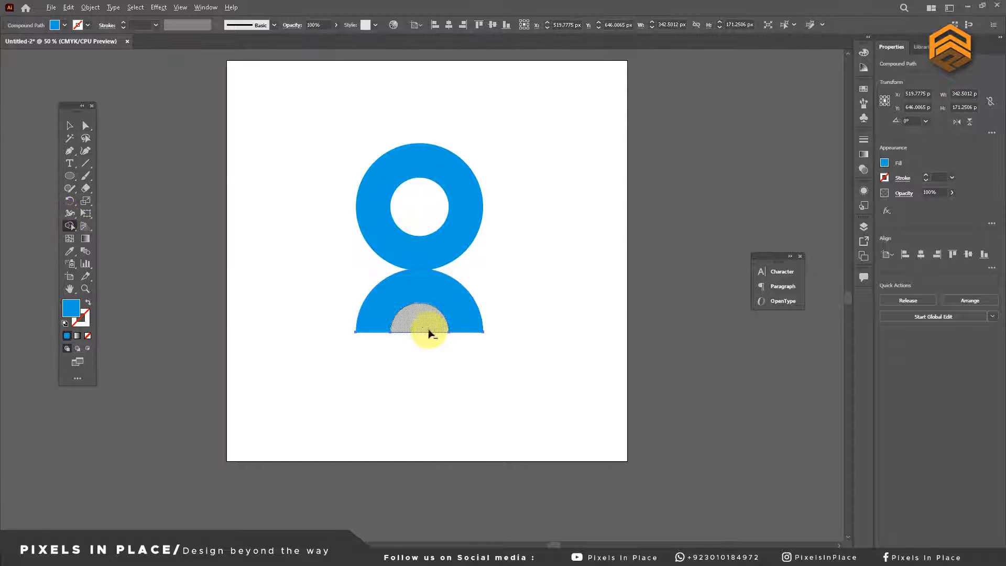
{"action": "left_click", "coordinate": [76, 132]}
{"action": "left_click", "coordinate": [448, 421]}
Duplicate the arch, rotate the copy 180°, and position it overlapping the lower right of the upper ring.
{"action": "key", "text": "ctrl+equal"}
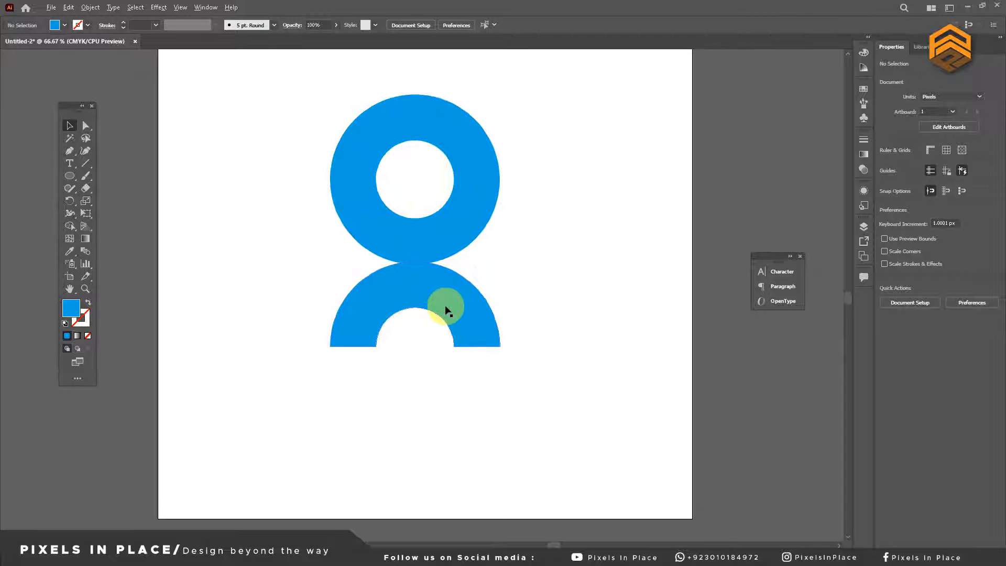
{"action": "left_click_drag", "start_coordinate": [446, 310], "coordinate": [585, 319]}
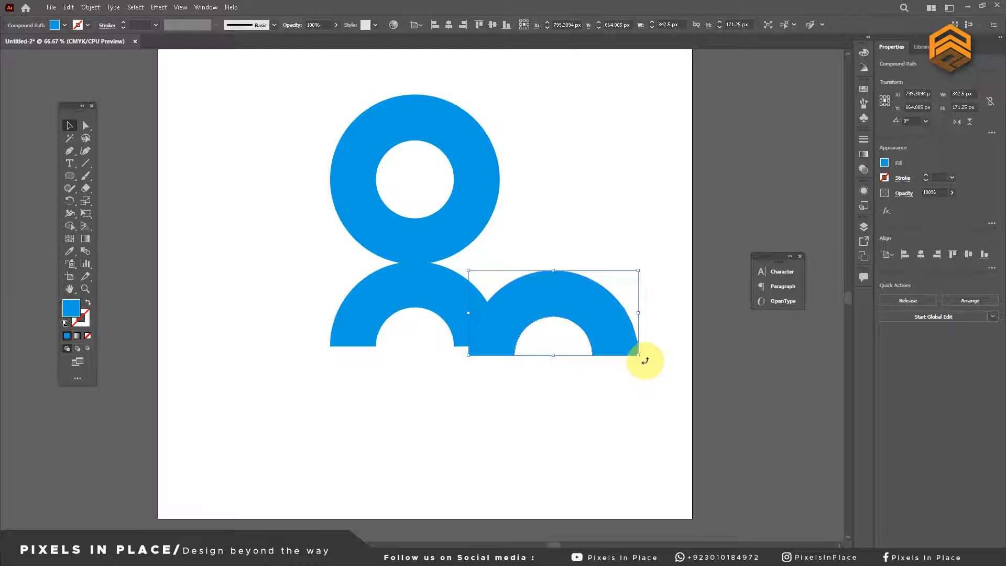
{"action": "left_click_drag", "start_coordinate": [645, 361], "coordinate": [458, 299]}
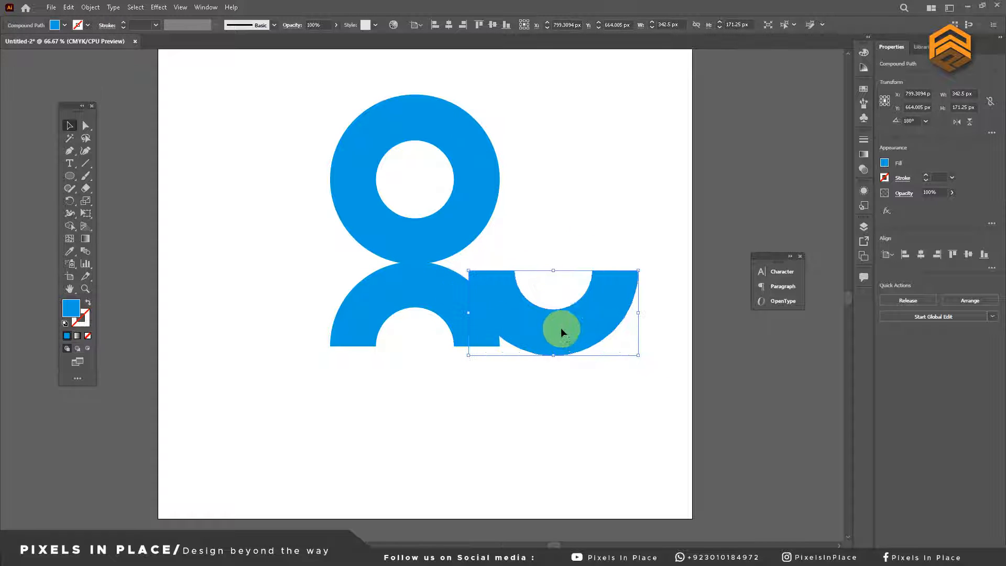
{"action": "left_click_drag", "start_coordinate": [561, 328], "coordinate": [536, 267]}
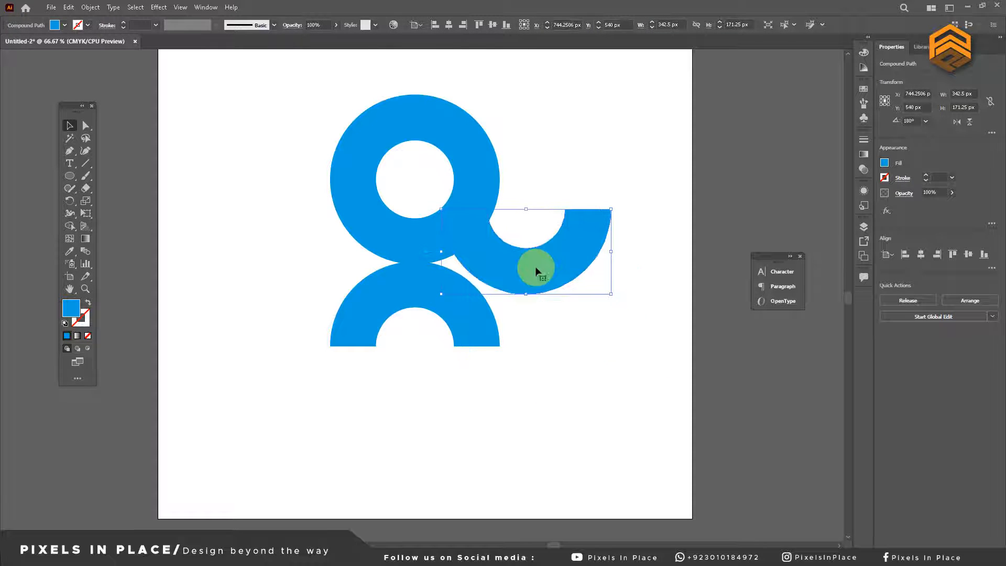
Delete the right-hand anchor points of the rotated arch, leaving a quarter-ring tail.
{"action": "left_click", "coordinate": [85, 125]}
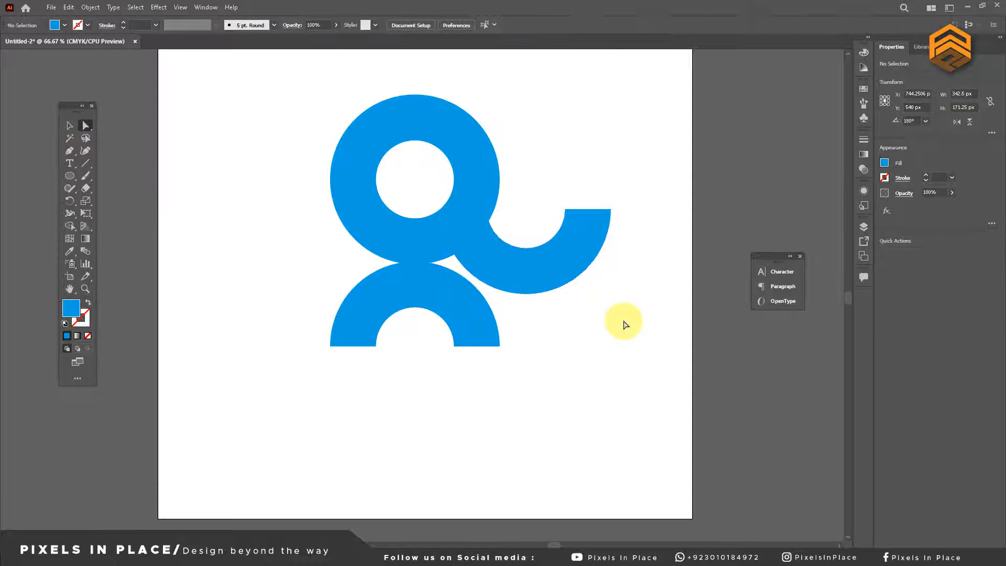
{"action": "left_click_drag", "start_coordinate": [622, 321], "coordinate": [536, 183]}
{"action": "key", "text": "Delete"}
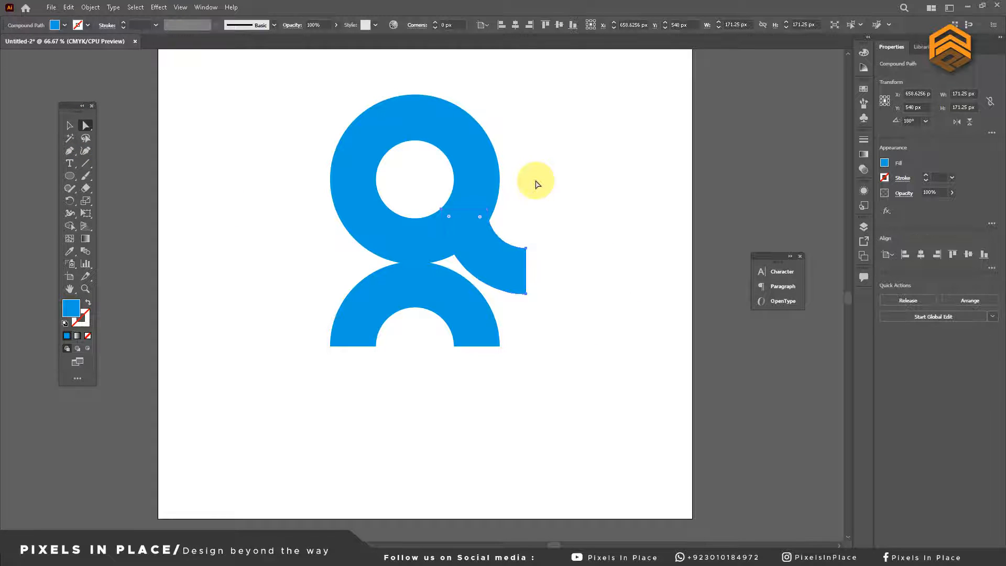
Scale the quarter-ring tail down proportionally to about 125 px wide.
{"action": "left_click", "coordinate": [75, 129]}
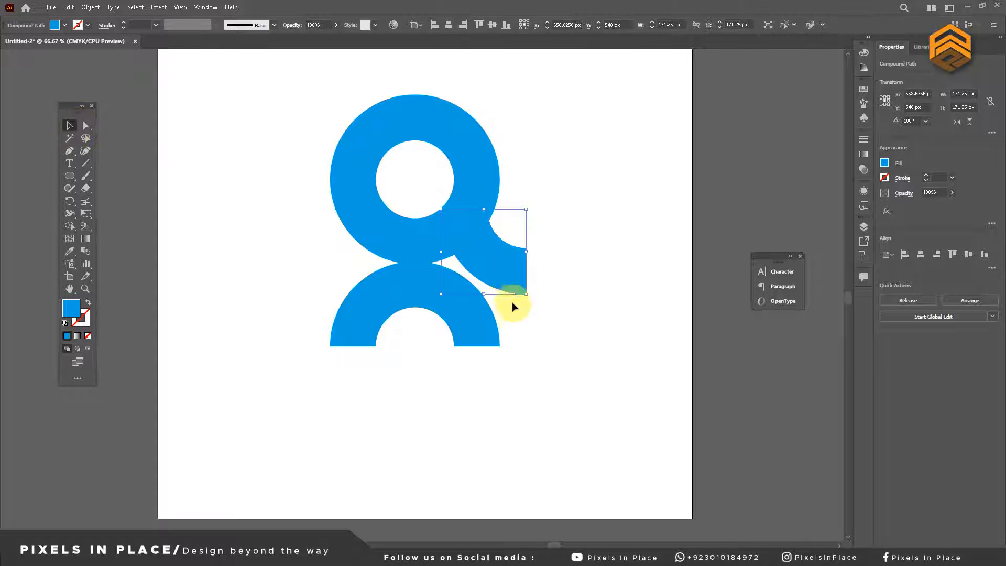
{"action": "left_click_drag", "start_coordinate": [529, 297], "coordinate": [502, 271]}
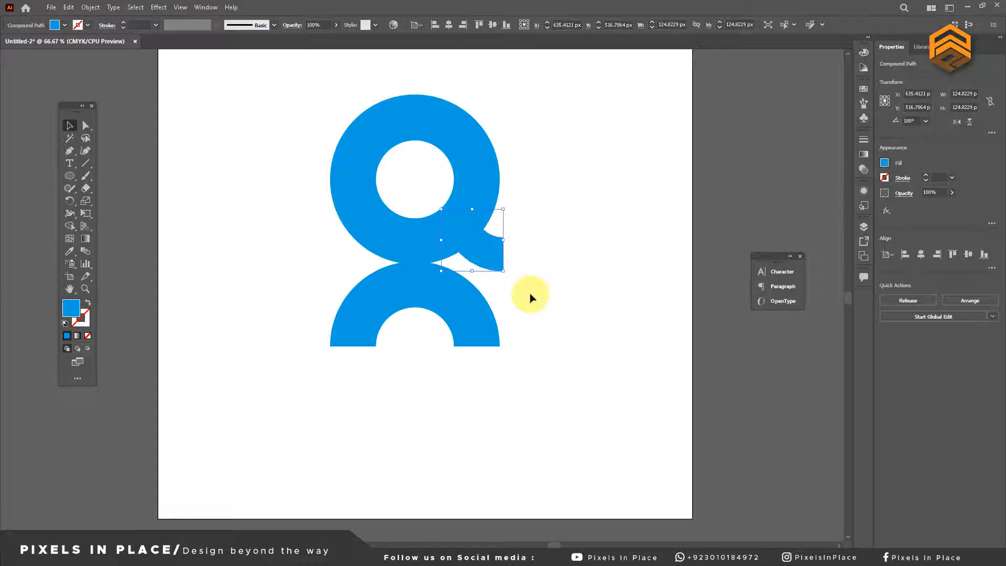
{"action": "left_click", "coordinate": [530, 297]}
Send the quarter-ring tail to the back of the stacking order.
{"action": "right_click", "coordinate": [480, 259]}
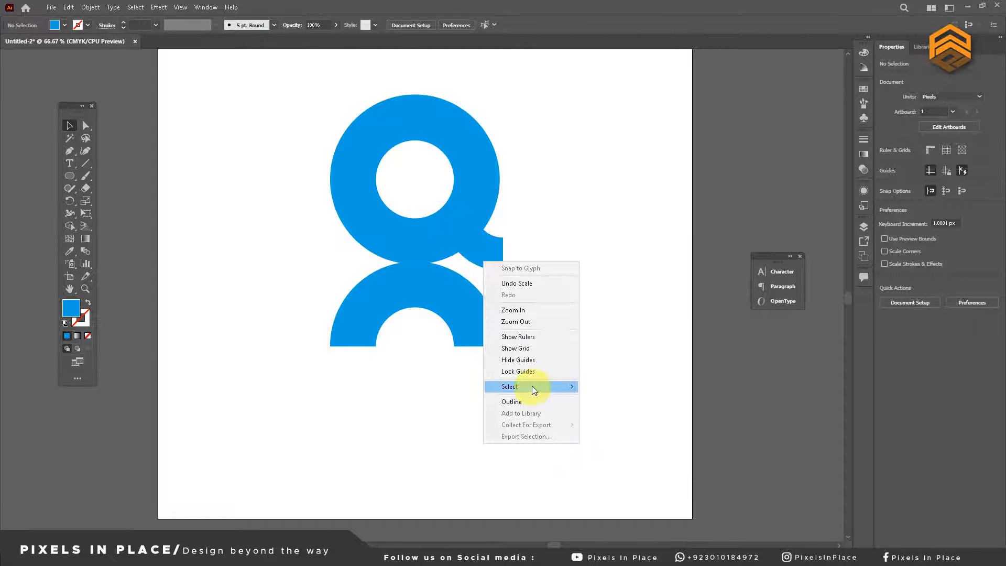
{"action": "right_click", "coordinate": [480, 249]}
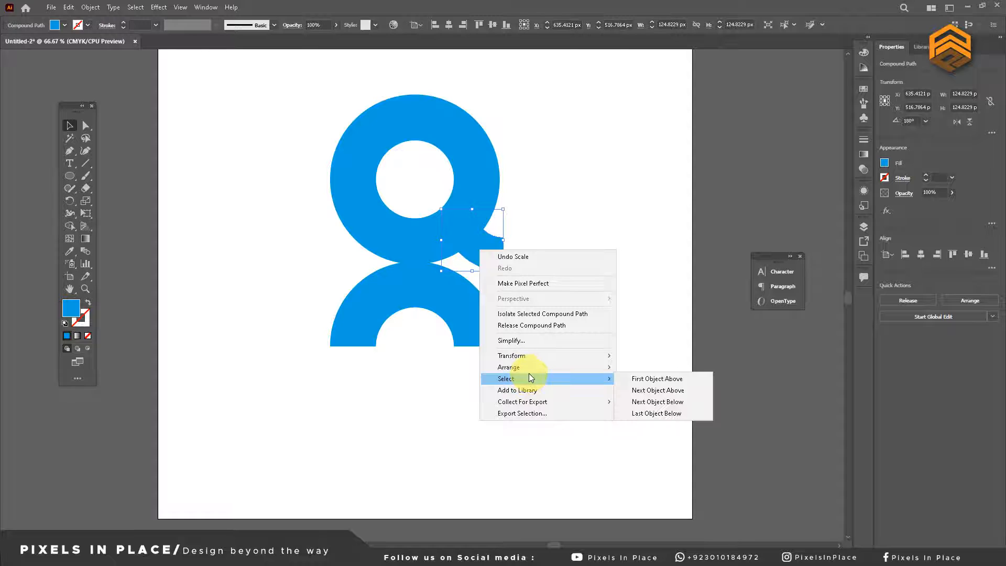
{"action": "mouse_move", "coordinate": [529, 367]}
{"action": "left_click", "coordinate": [655, 401]}
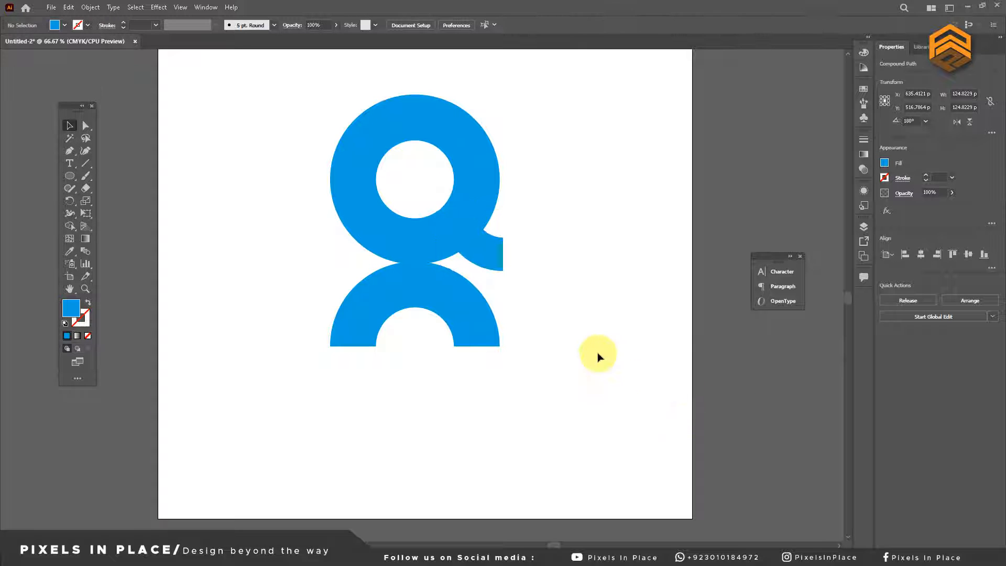
{"action": "left_click", "coordinate": [587, 361]}
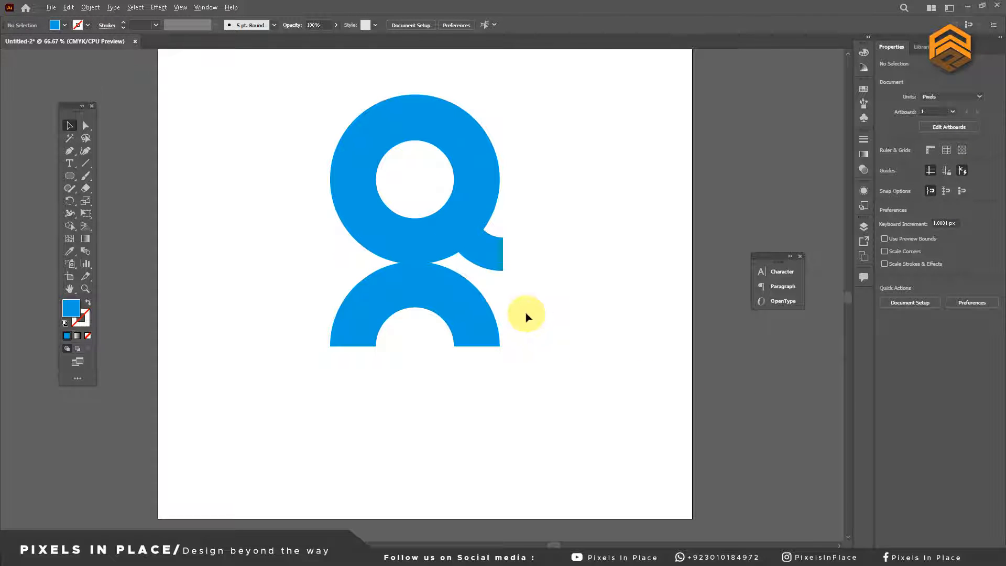
Duplicate the lower arch straight down, placing the copy about 30 px below the original.
{"action": "scroll", "coordinate": [527, 316], "scroll_direction": "up", "scroll_amount": 1}
{"action": "left_click", "coordinate": [436, 322]}
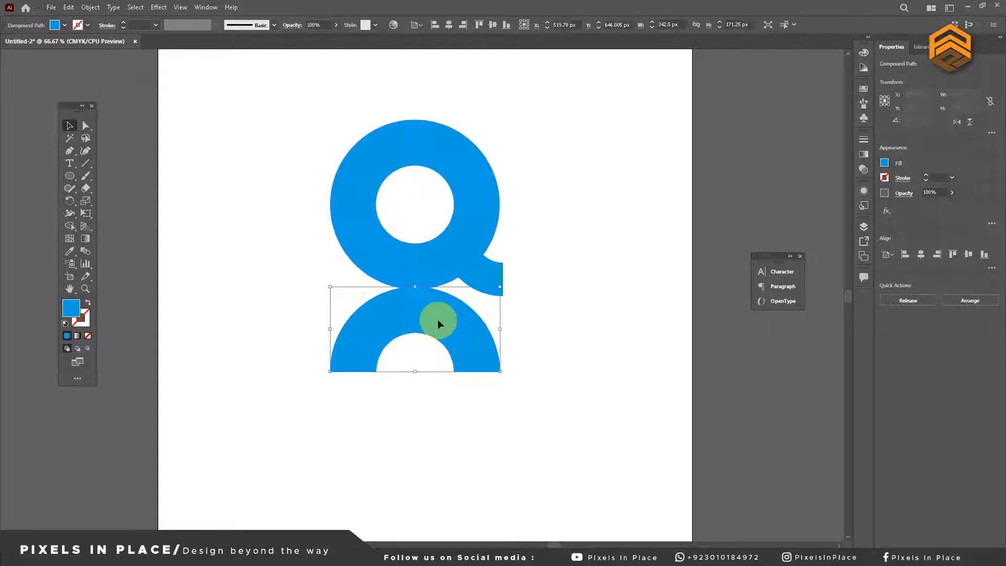
{"action": "left_click_drag", "start_coordinate": [438, 321], "coordinate": [439, 334]}
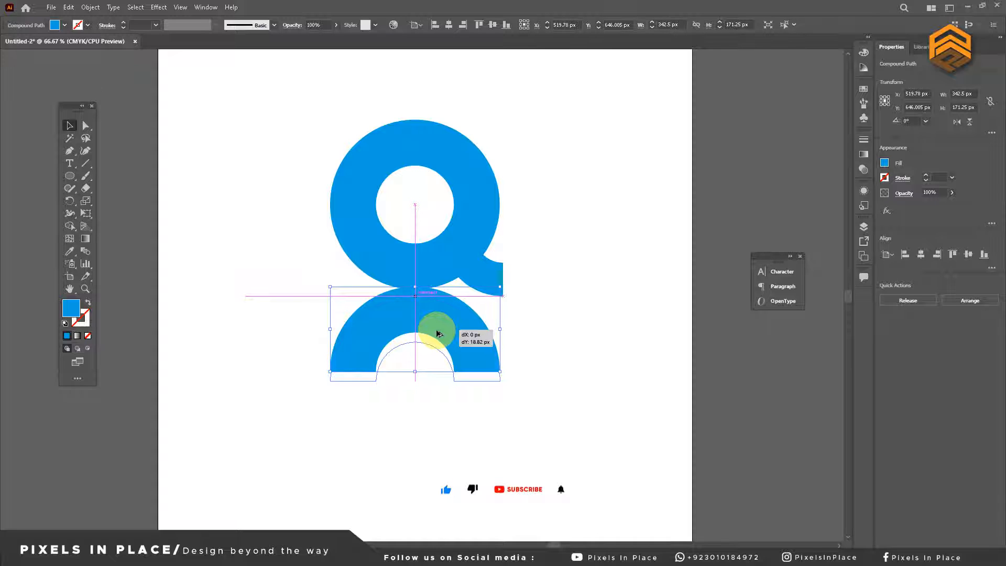
{"action": "left_click_drag", "start_coordinate": [438, 333], "coordinate": [438, 339]}
Shift the arch copy slightly left to an X position of about 517 px.
{"action": "scroll", "coordinate": [344, 361], "scroll_direction": "up", "scroll_amount": 4}
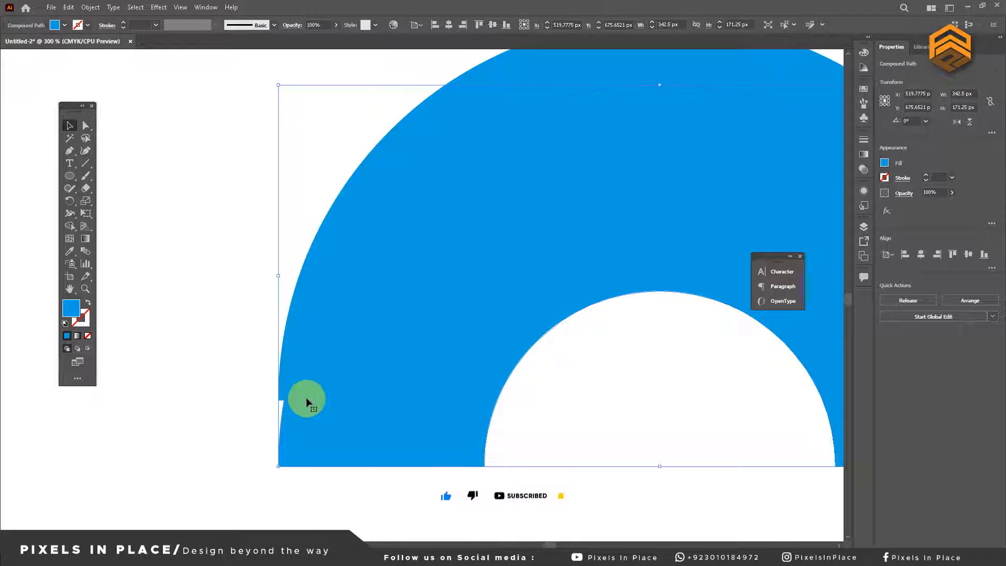
{"action": "left_click_drag", "start_coordinate": [307, 401], "coordinate": [301, 397]}
{"action": "scroll", "coordinate": [344, 395], "scroll_direction": "down", "scroll_amount": 2}
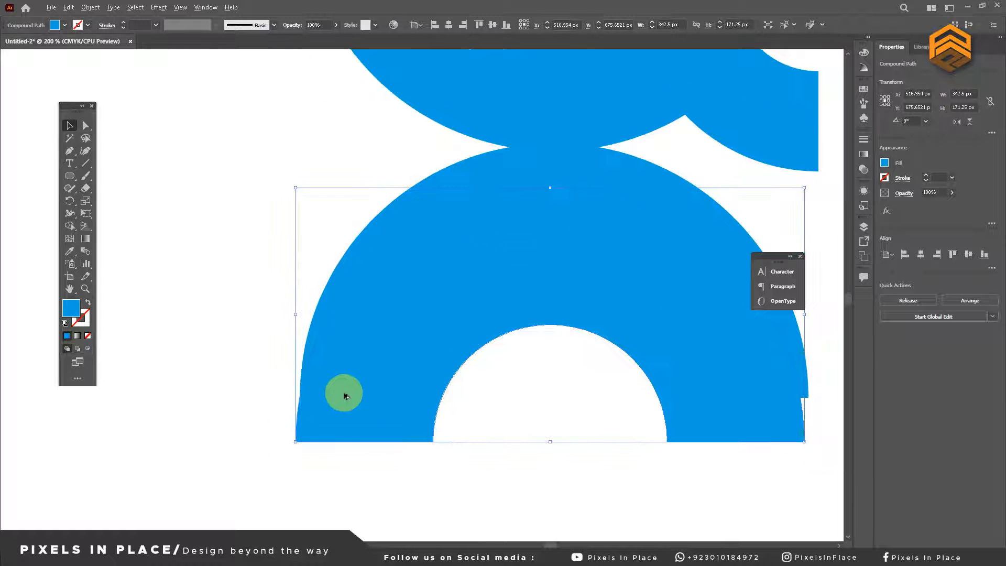
{"action": "scroll", "coordinate": [343, 395], "scroll_direction": "down", "scroll_amount": 1}
Extend the arch copy's right edge proportionally past the original arch, making it about 348 px wide.
{"action": "scroll", "coordinate": [703, 393], "scroll_direction": "up", "scroll_amount": 3}
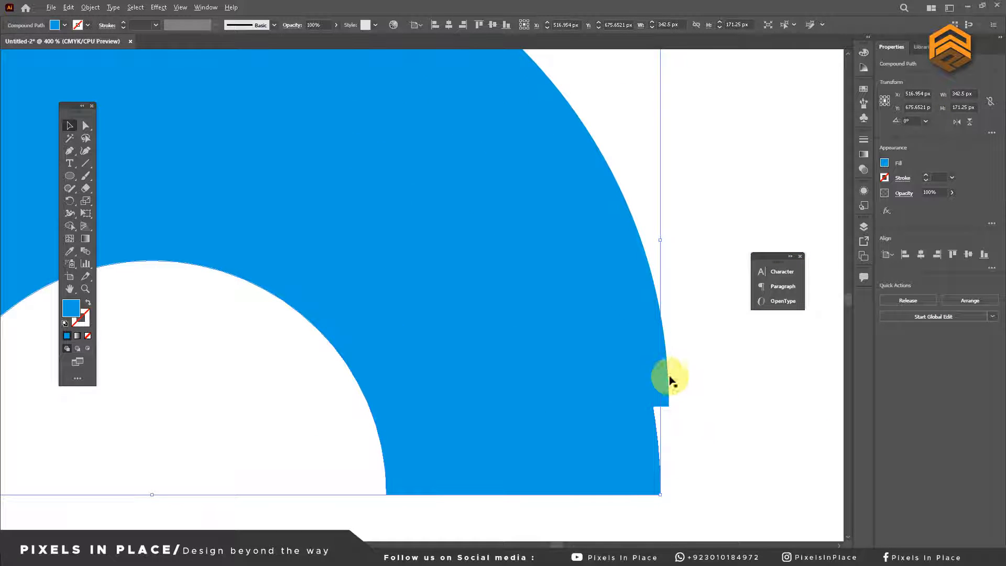
{"action": "left_click_drag", "start_coordinate": [660, 240], "coordinate": [674, 243]}
{"action": "key", "text": "ctrl+z"}
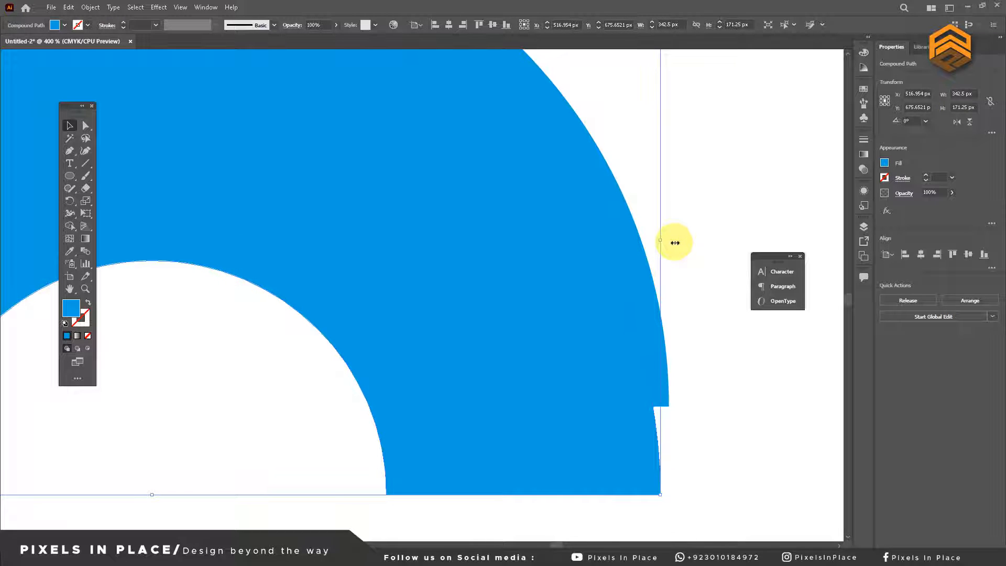
{"action": "left_click_drag", "start_coordinate": [662, 241], "coordinate": [674, 240]}
{"action": "scroll", "coordinate": [483, 292], "scroll_direction": "down", "scroll_amount": 4}
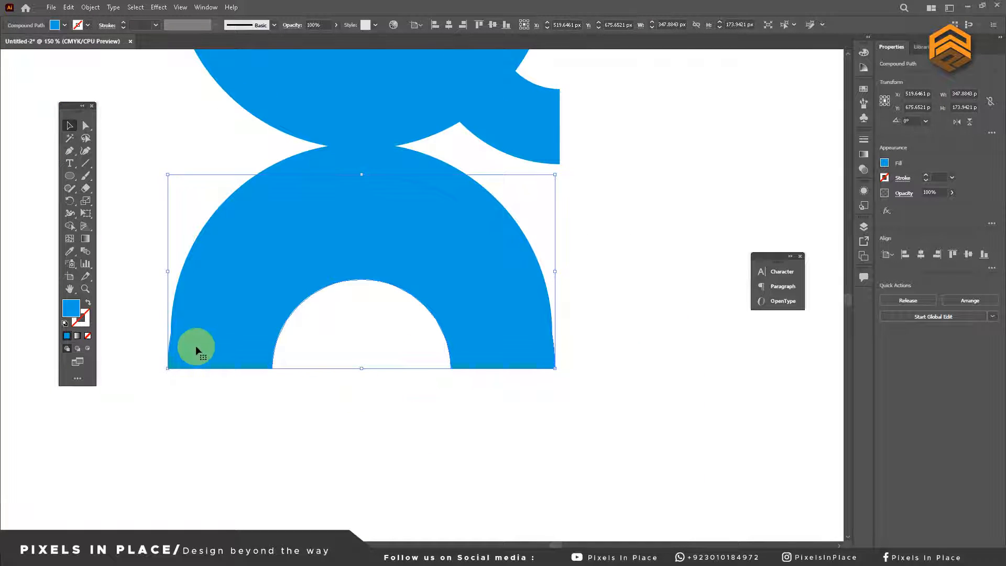
Fine-tune the arch copy's left edge beyond the original arch, with a width of about 347.9 px.
{"action": "left_click_drag", "start_coordinate": [170, 272], "coordinate": [169, 272]}
{"action": "scroll", "coordinate": [164, 328], "scroll_direction": "up", "scroll_amount": 4}
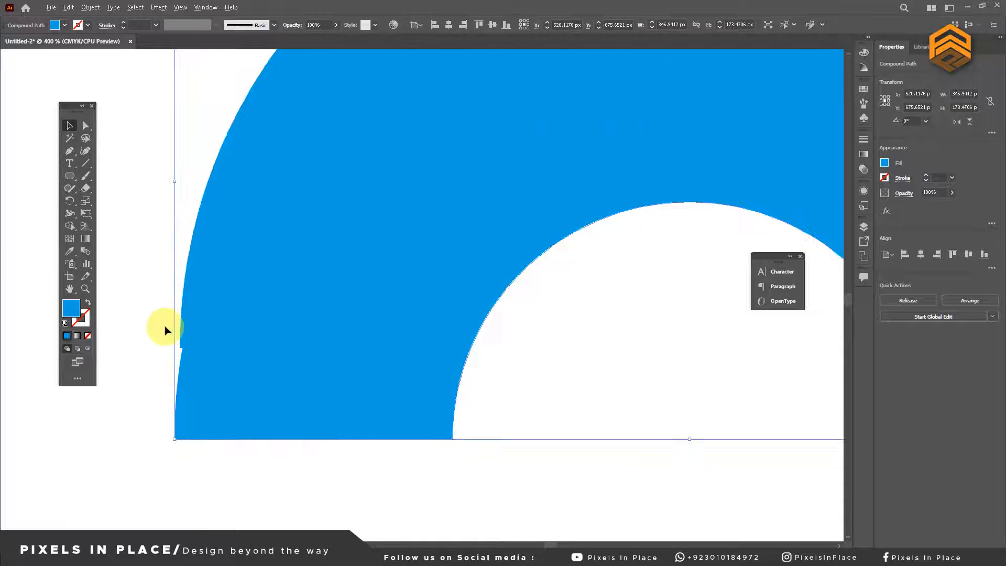
{"action": "left_click_drag", "start_coordinate": [178, 109], "coordinate": [175, 109]}
{"action": "scroll", "coordinate": [194, 288], "scroll_direction": "down", "scroll_amount": 4}
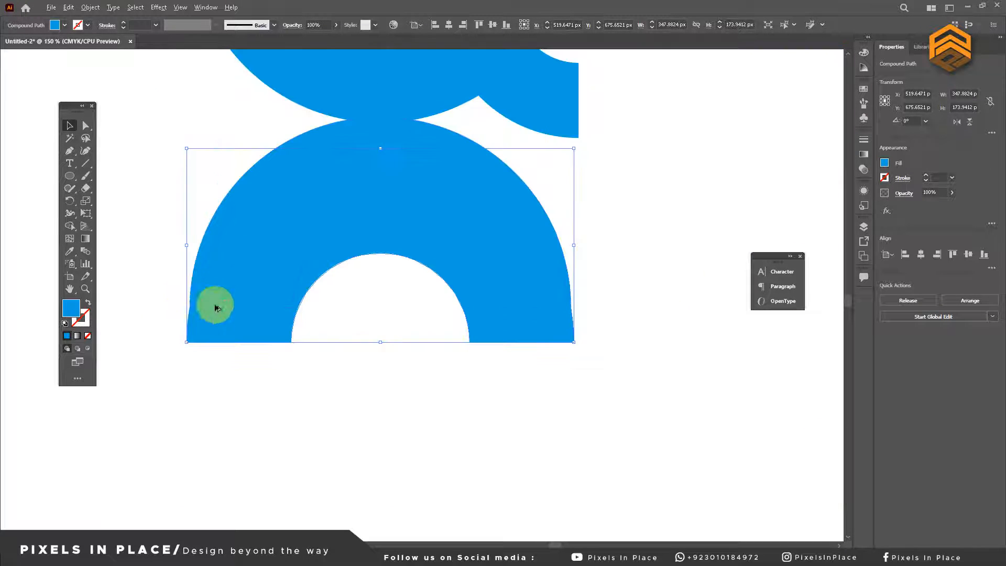
Fill the lower arch copy with a darker blue than the original arch.
{"action": "left_click", "coordinate": [64, 26]}
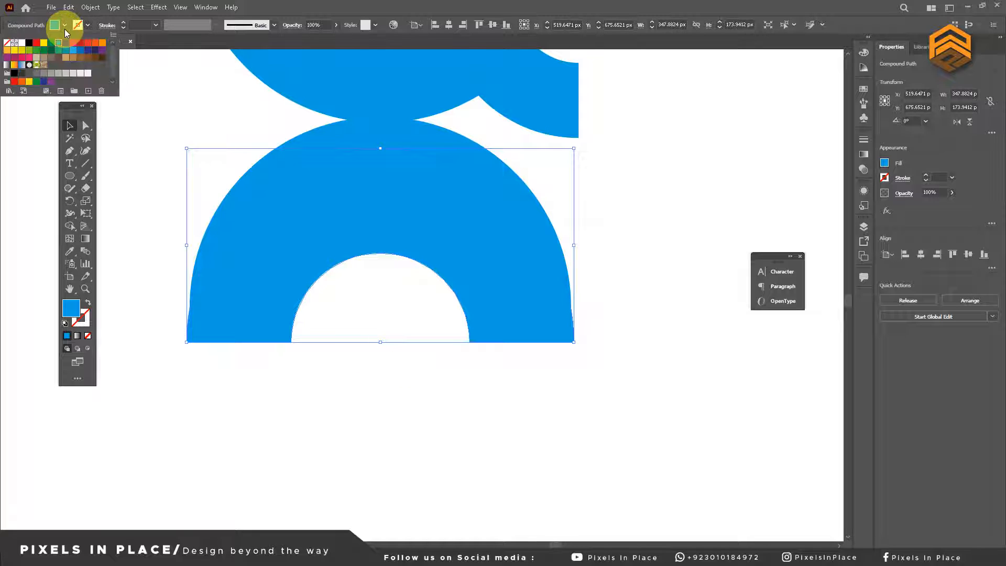
{"action": "left_click", "coordinate": [79, 53]}
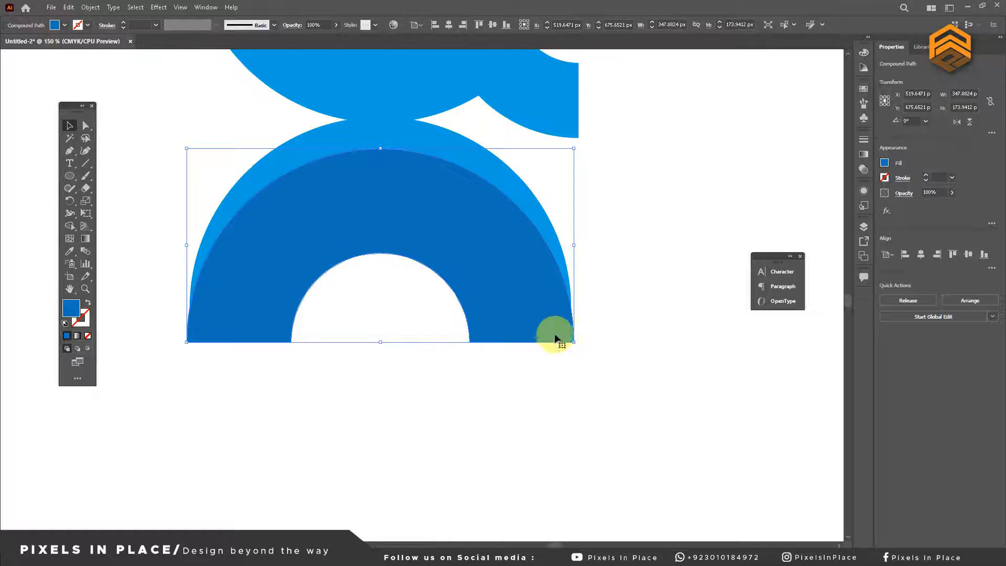
{"action": "left_click_drag", "start_coordinate": [576, 245], "coordinate": [576, 244]}
{"action": "left_click", "coordinate": [635, 321]}
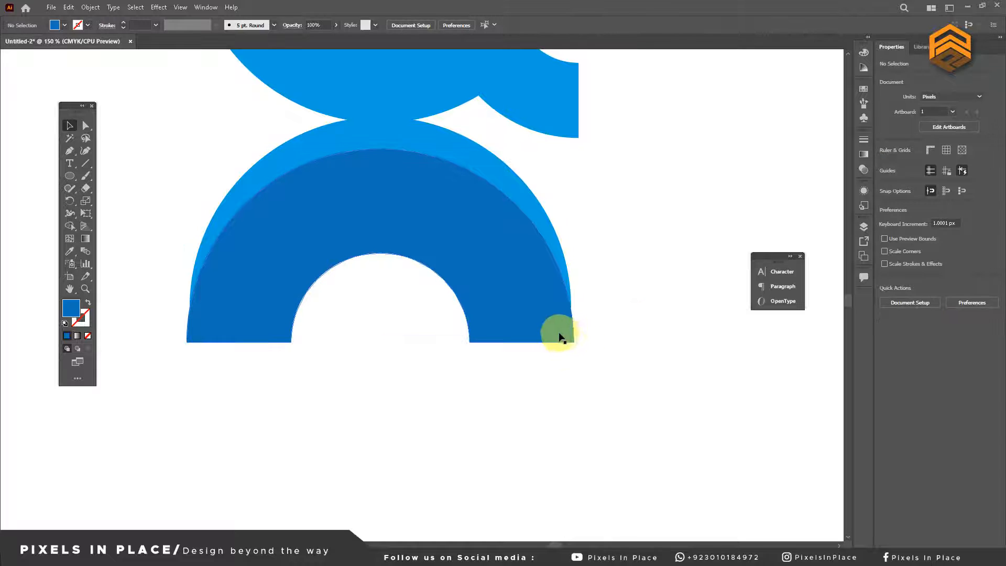
Trim the dark arch's excess below the original arch's base and inner curve with the Shape Builder.
{"action": "left_click_drag", "start_coordinate": [567, 429], "coordinate": [397, 201]}
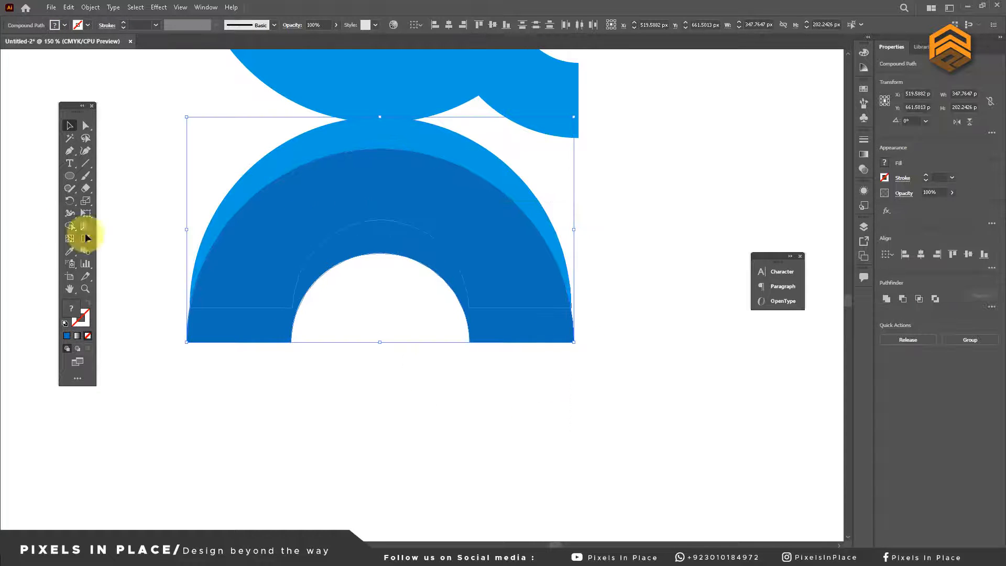
{"action": "left_click", "coordinate": [71, 226]}
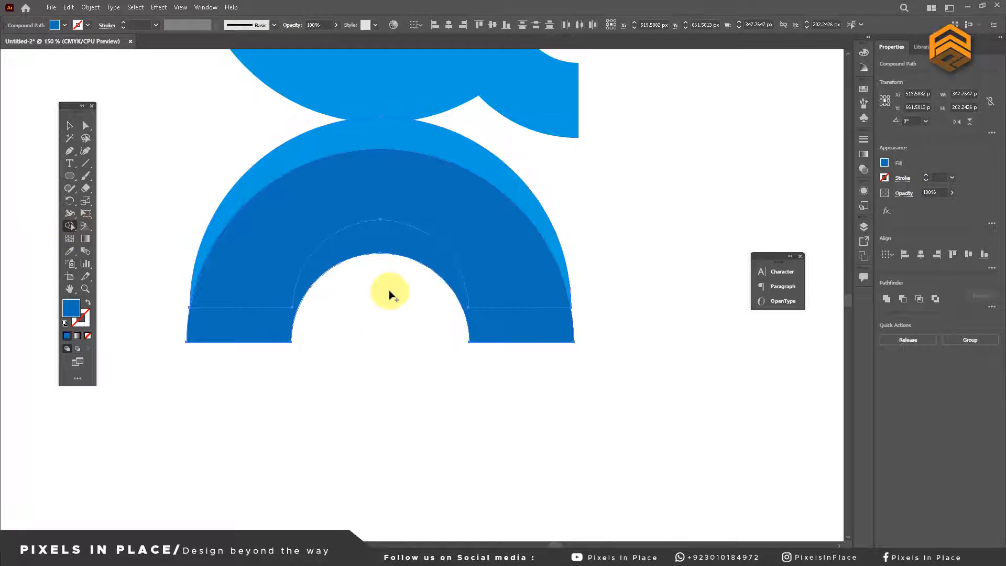
{"action": "left_click_drag", "start_coordinate": [382, 262], "coordinate": [382, 237]}
{"action": "left_click", "coordinate": [70, 125]}
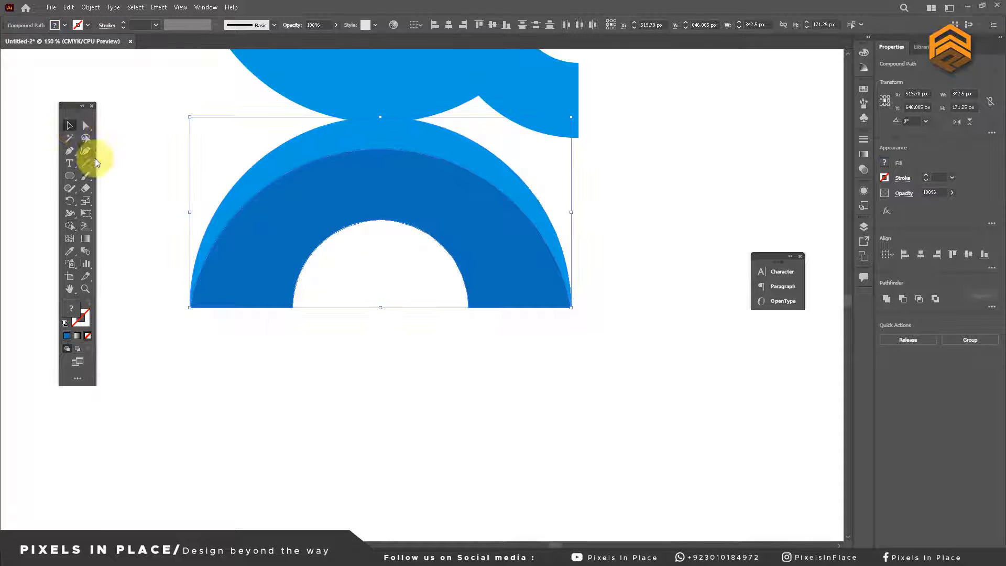
{"action": "left_click", "coordinate": [332, 355]}
{"action": "key", "text": "ctrl+minus"}
{"action": "key", "text": "ctrl+minus"}
{"action": "key", "text": "ctrl+minus"}
{"action": "scroll", "coordinate": [403, 336], "scroll_direction": "up", "scroll_amount": 1}
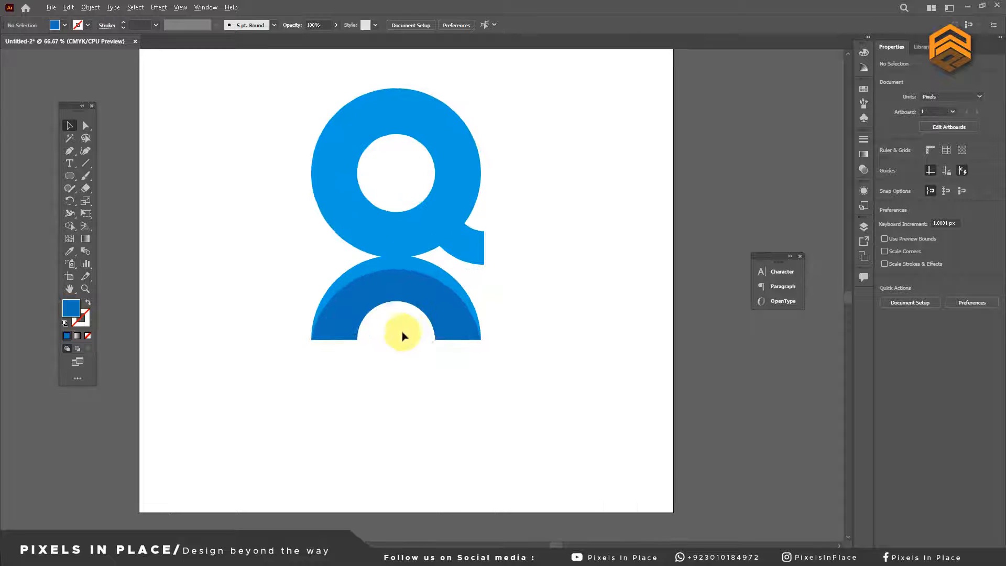
Draw a circle about 342.5 px wide centred on the upper ring, matching its outer edge.
{"action": "left_click", "coordinate": [393, 246]}
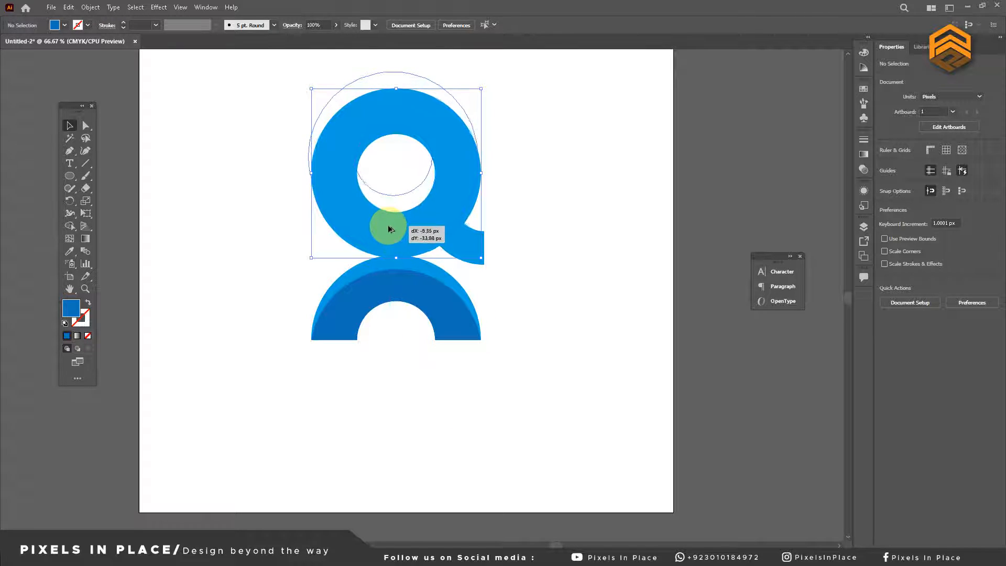
{"action": "left_click", "coordinate": [206, 150]}
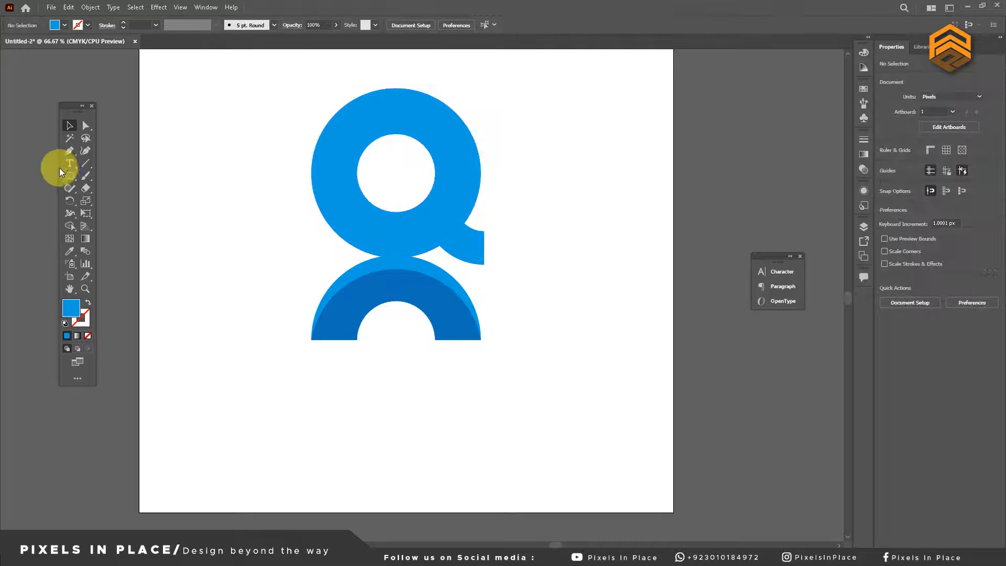
{"action": "left_click", "coordinate": [70, 175]}
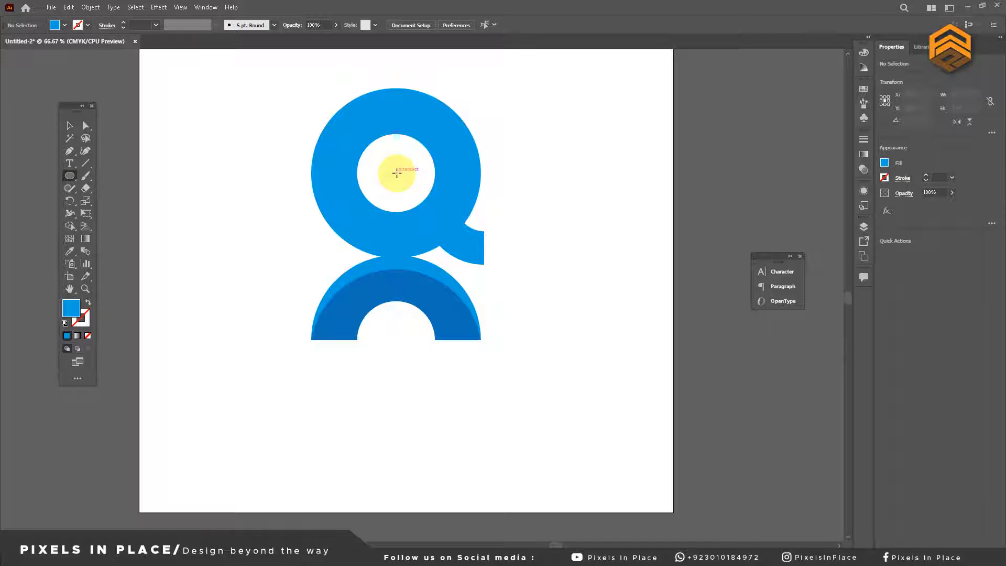
{"action": "left_click_drag", "start_coordinate": [397, 173], "coordinate": [467, 257]}
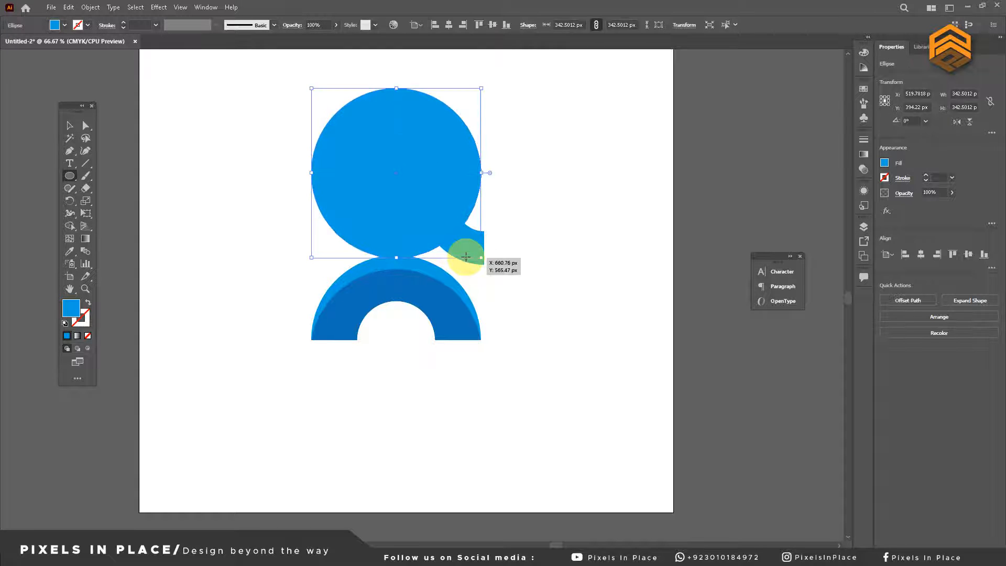
Fill the new circle with the darker blue and offset it up and to the right, to about X 558 px, Y 315 px.
{"action": "left_click", "coordinate": [62, 27]}
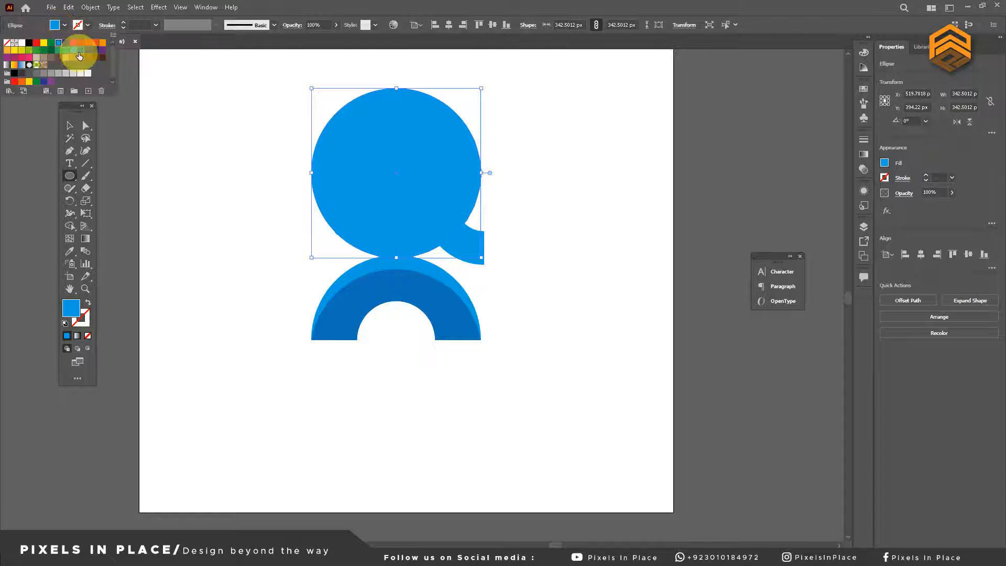
{"action": "left_click", "coordinate": [80, 50]}
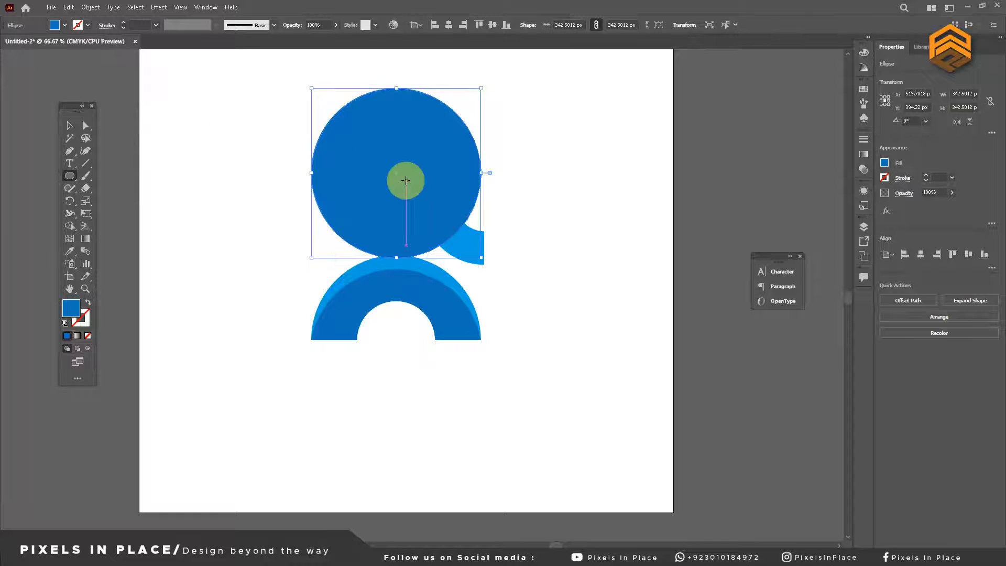
{"action": "left_click", "coordinate": [74, 126]}
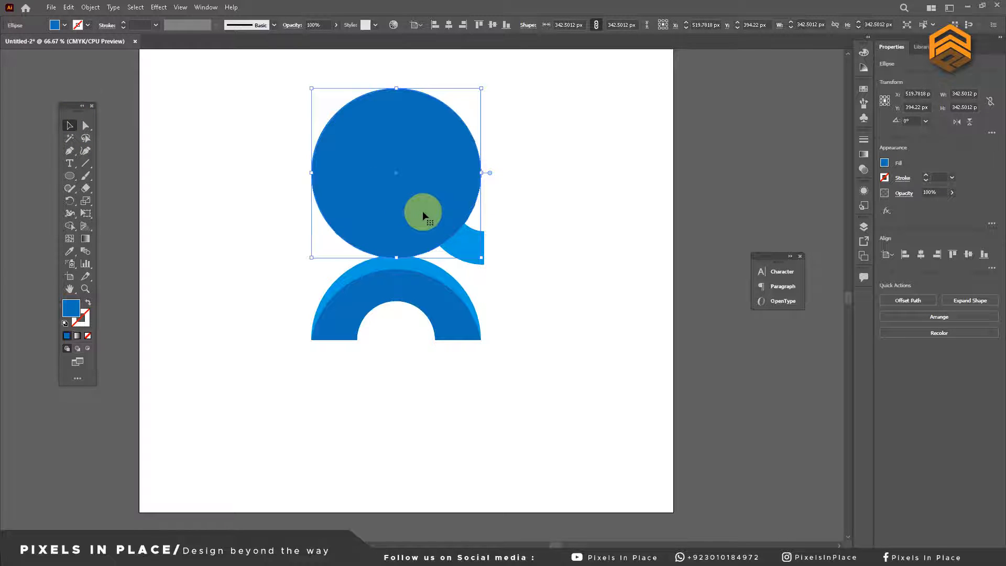
{"action": "left_click_drag", "start_coordinate": [423, 211], "coordinate": [428, 181]}
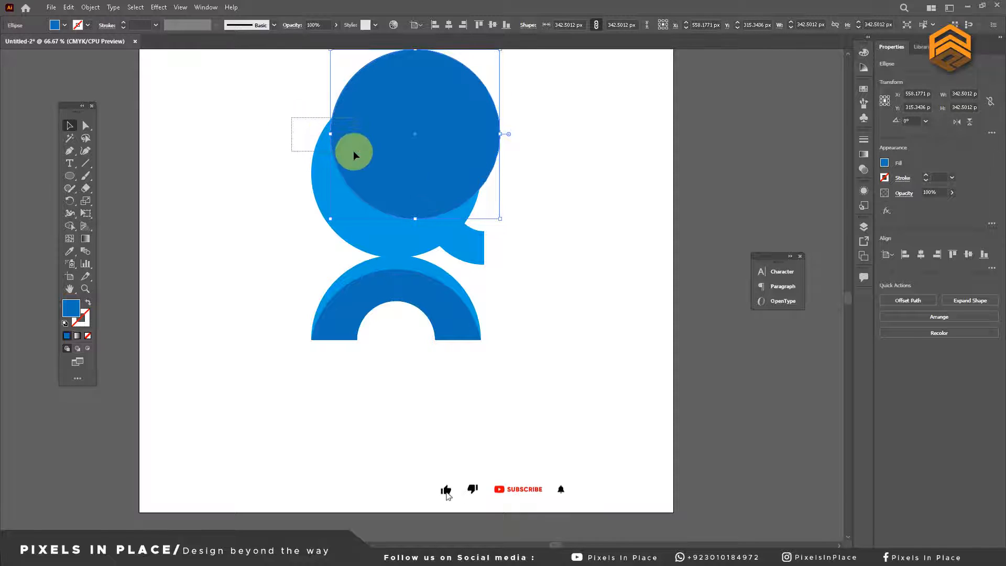
Cut away the dark circle's parts inside the ring's hole and outside the ring with the Shape Builder.
{"action": "left_click_drag", "start_coordinate": [353, 150], "coordinate": [355, 152]}
{"action": "left_click", "coordinate": [69, 226]}
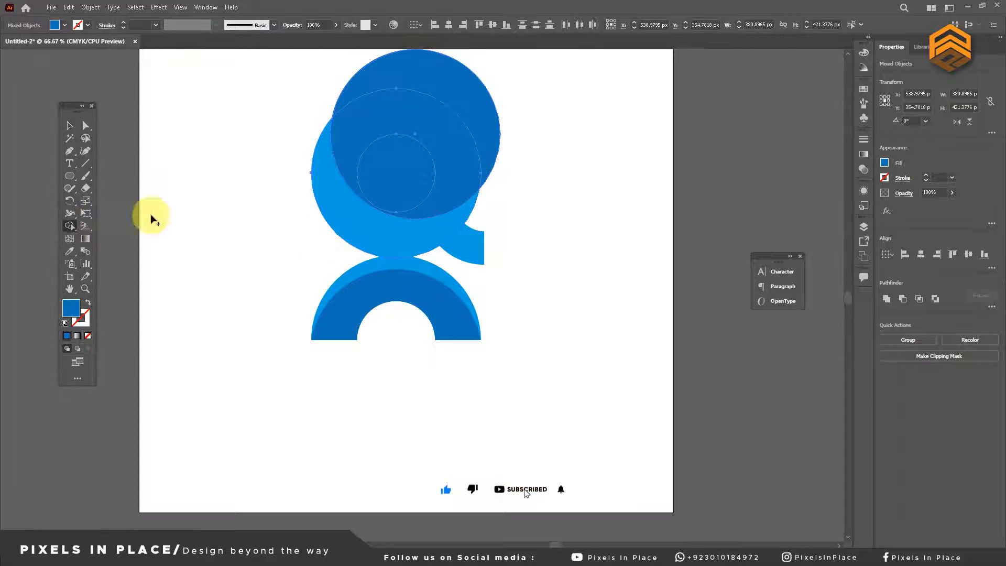
{"action": "left_click", "coordinate": [396, 166], "text": "alt"}
{"action": "left_click", "coordinate": [452, 85], "text": "alt"}
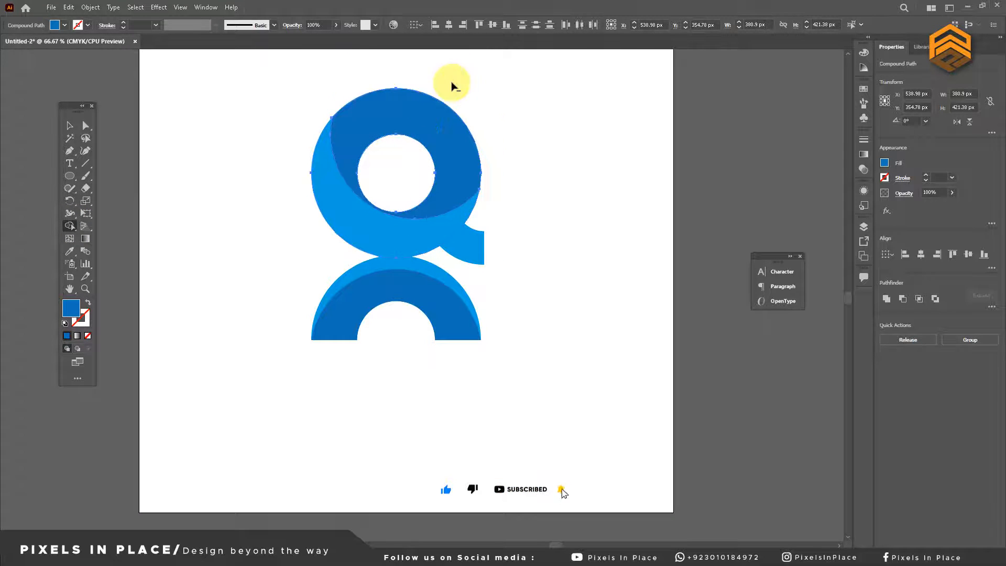
{"action": "left_click", "coordinate": [70, 124]}
{"action": "left_click", "coordinate": [217, 202]}
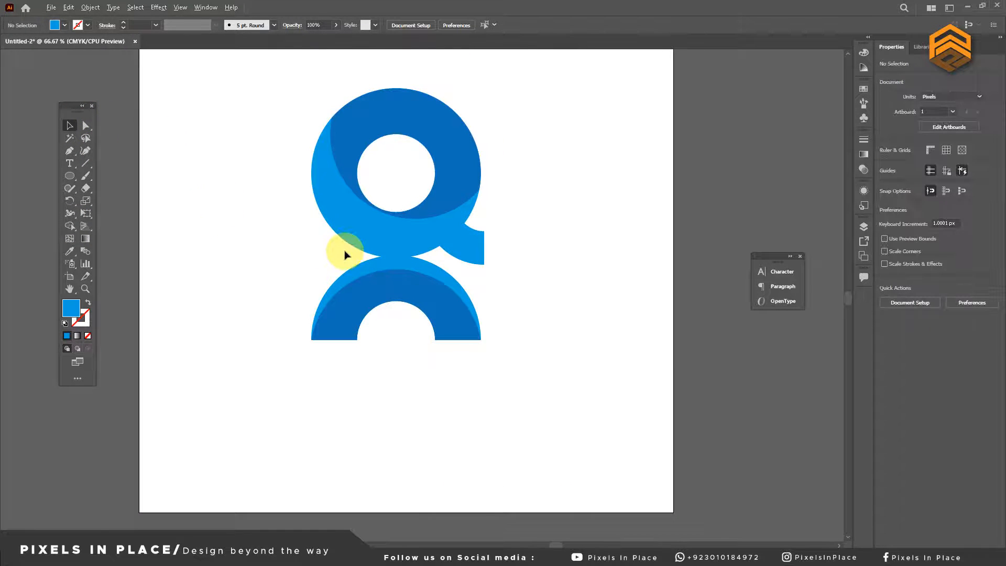
Duplicate the quarter-ring tail beside the logo and give the copy the ring's darker blue.
{"action": "scroll", "coordinate": [343, 251], "scroll_direction": "down", "scroll_amount": 1}
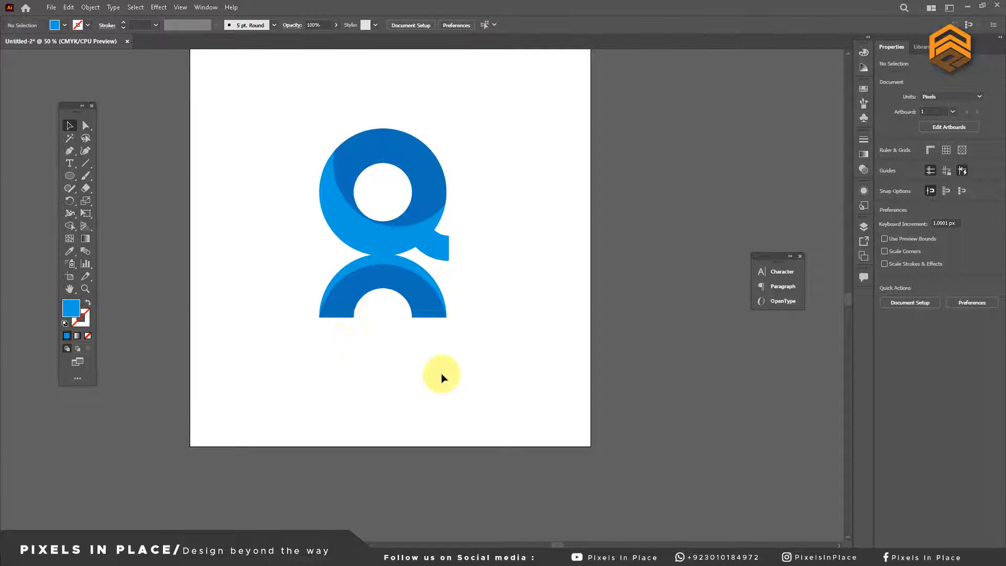
{"action": "scroll", "coordinate": [433, 251], "scroll_direction": "up", "scroll_amount": 4}
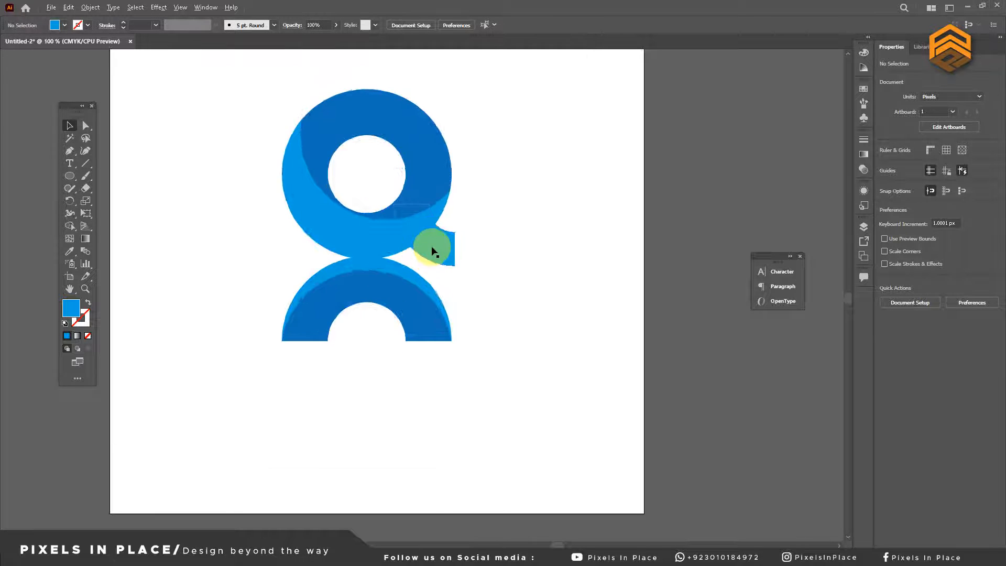
{"action": "left_click_drag", "start_coordinate": [424, 256], "coordinate": [583, 302]}
{"action": "scroll", "coordinate": [427, 263], "scroll_direction": "down", "scroll_amount": 3}
{"action": "left_click", "coordinate": [67, 251]}
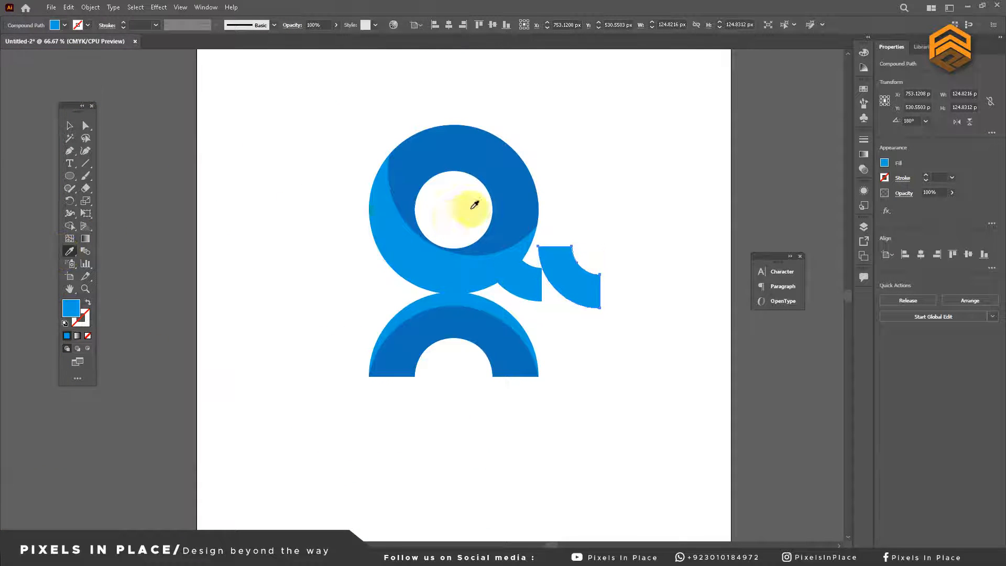
{"action": "left_click", "coordinate": [508, 177]}
{"action": "left_click", "coordinate": [68, 124]}
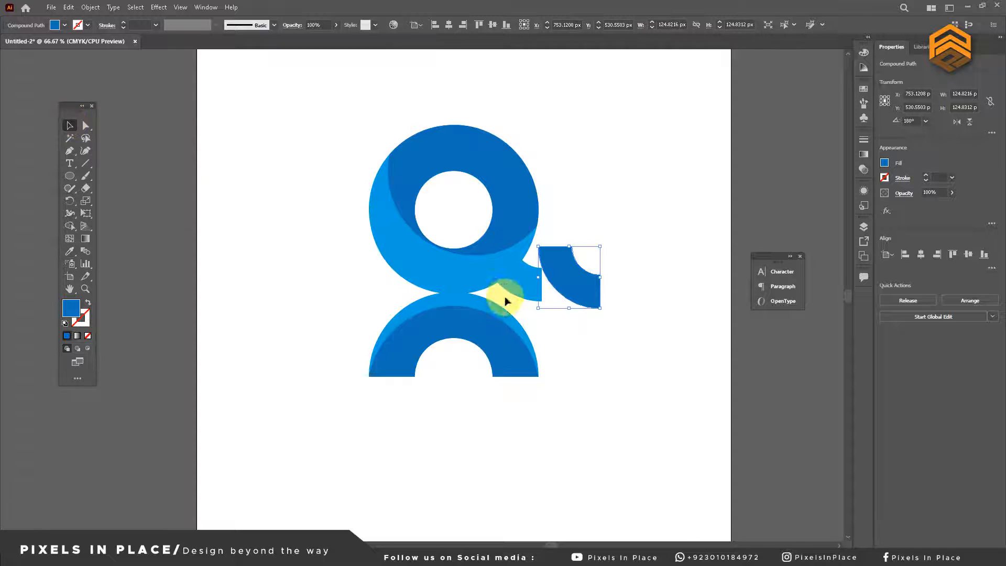
Place the dark tail copy exactly over the original tail and send it to the back.
{"action": "left_click_drag", "start_coordinate": [559, 294], "coordinate": [513, 286]}
{"action": "left_click", "coordinate": [558, 300]}
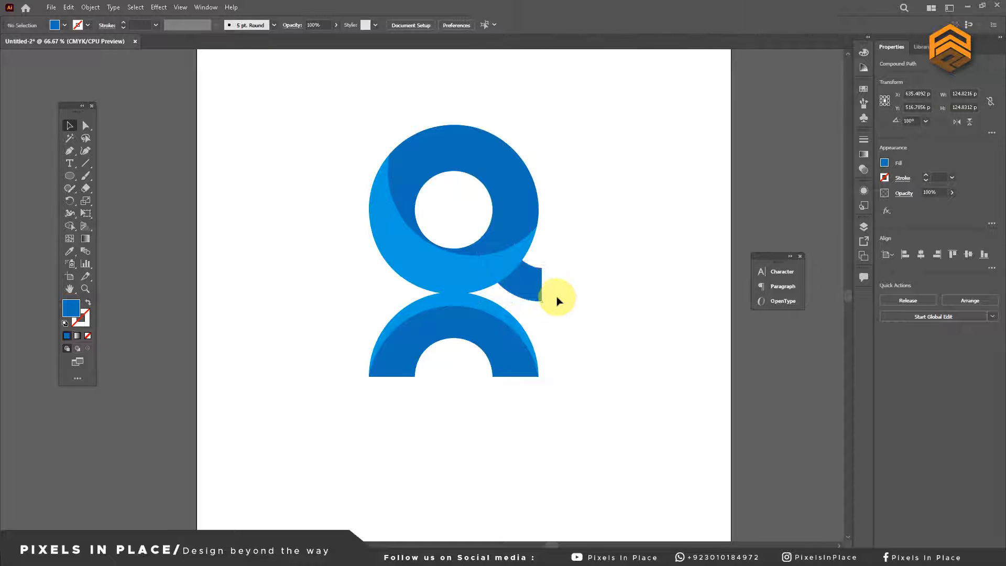
{"action": "right_click", "coordinate": [536, 290]}
{"action": "mouse_move", "coordinate": [619, 410]}
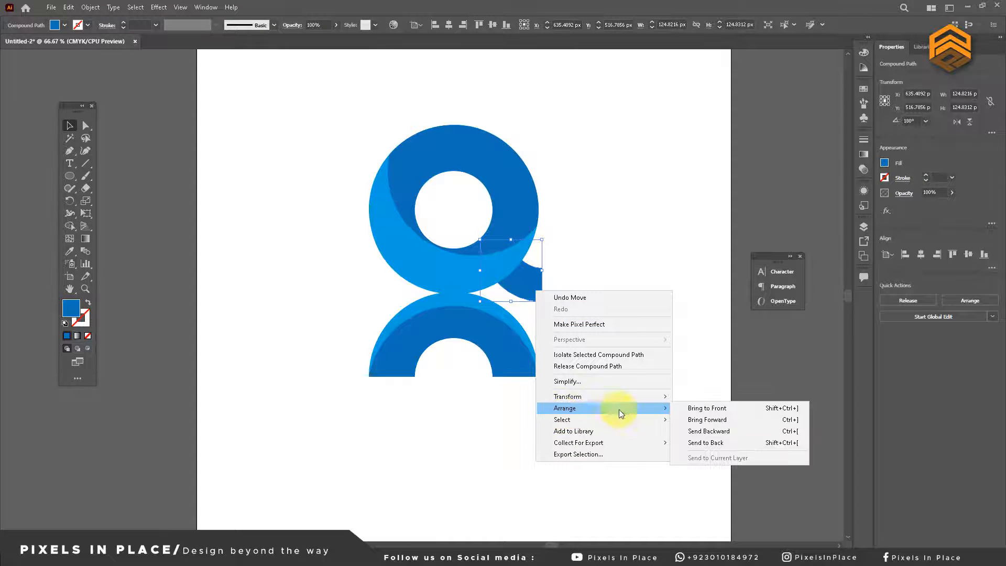
{"action": "left_click", "coordinate": [695, 442]}
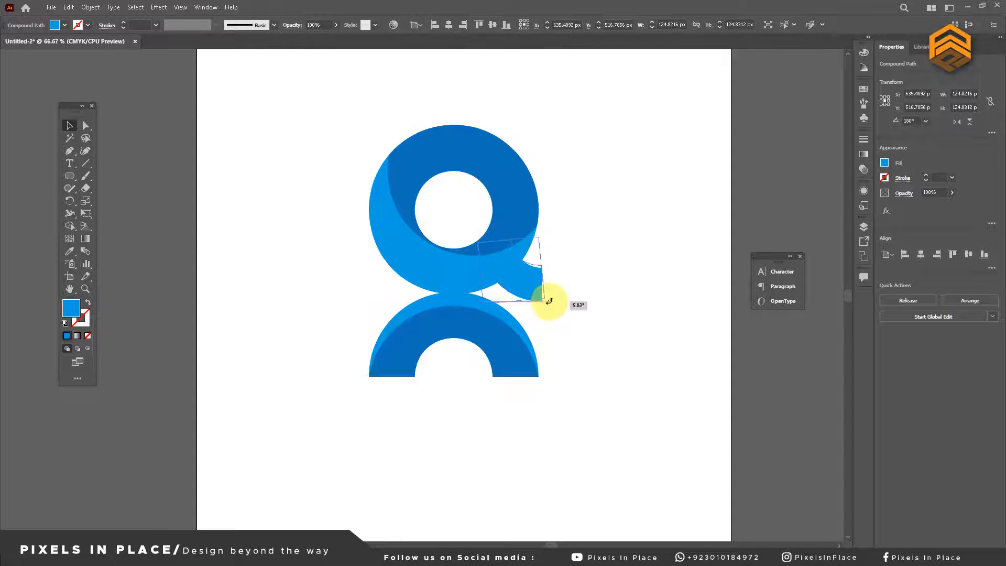
Rotate the light tail slightly counterclockwise and enlarge it to about 158 px wide, exposing a dark strip along the tail's lower edge.
{"action": "left_click_drag", "start_coordinate": [552, 294], "coordinate": [526, 285]}
{"action": "left_click", "coordinate": [580, 312]}
{"action": "left_click_drag", "start_coordinate": [567, 315], "coordinate": [526, 282]}
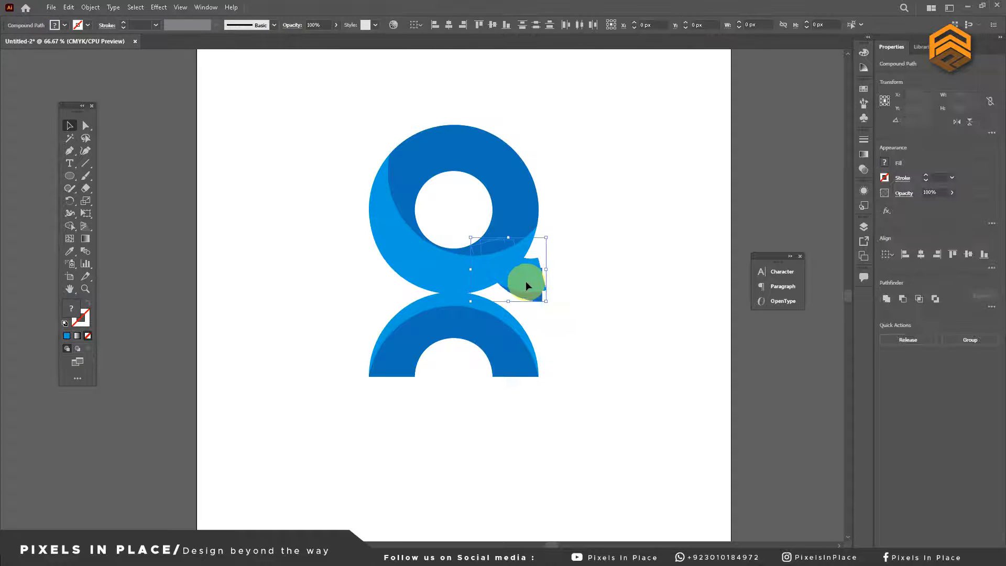
{"action": "left_click", "coordinate": [554, 302]}
{"action": "left_click", "coordinate": [542, 254]}
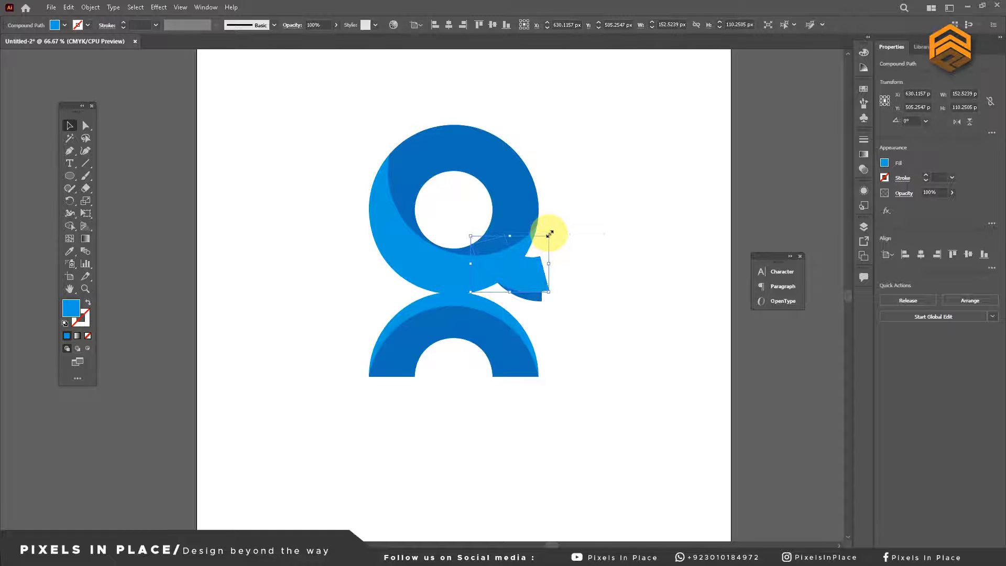
{"action": "left_click_drag", "start_coordinate": [550, 233], "coordinate": [550, 232]}
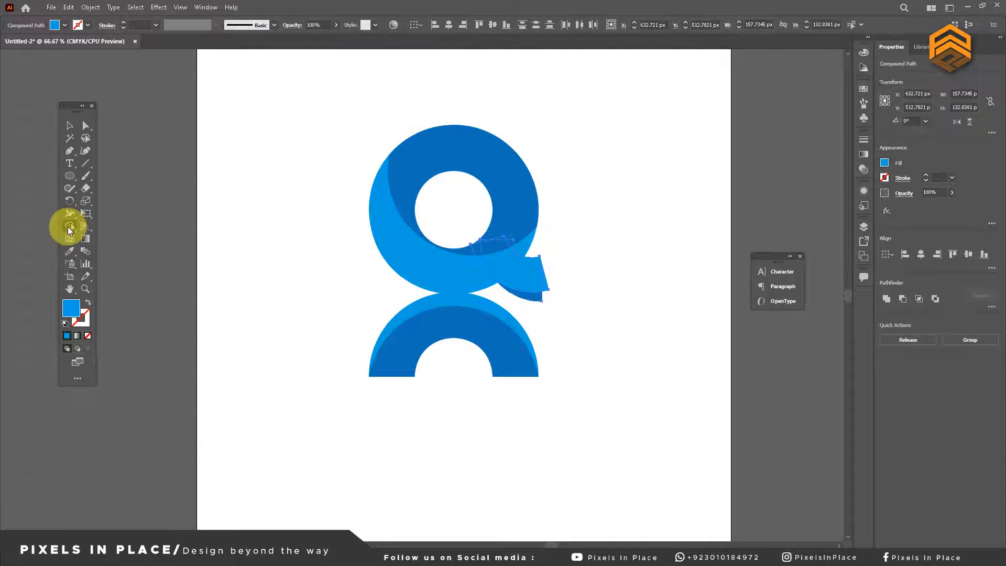
Trim the light tail's excess outside the dark tail's outline with the Shape Builder.
{"action": "left_click", "coordinate": [536, 264], "text": "alt"}
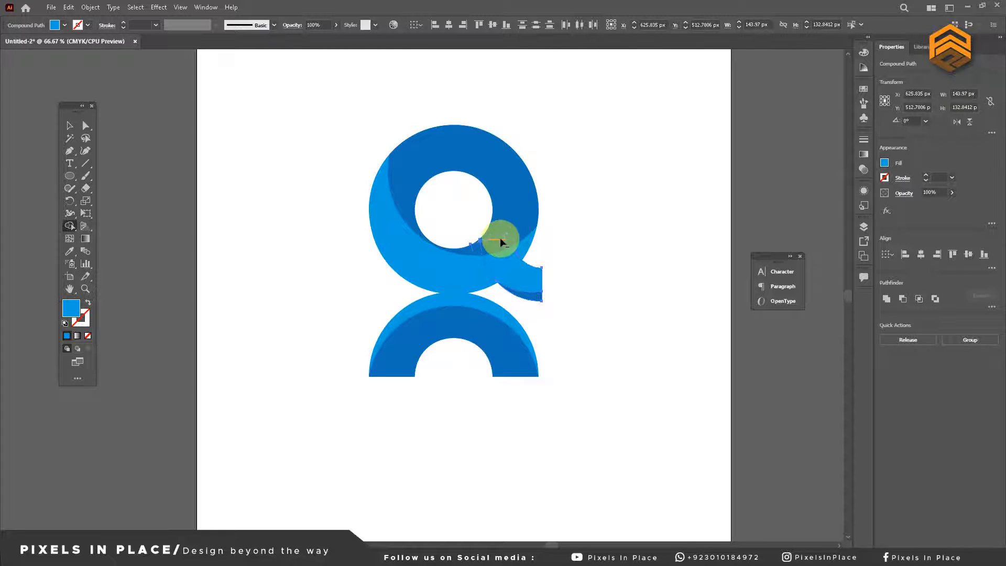
{"action": "left_click_drag", "start_coordinate": [472, 247], "coordinate": [473, 247], "text": "alt"}
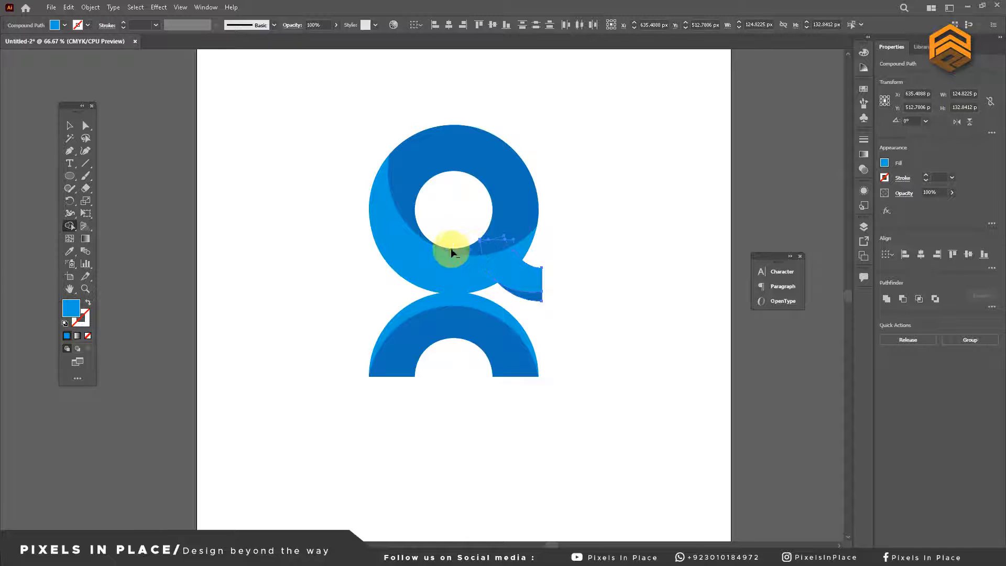
{"action": "left_click", "coordinate": [587, 350]}
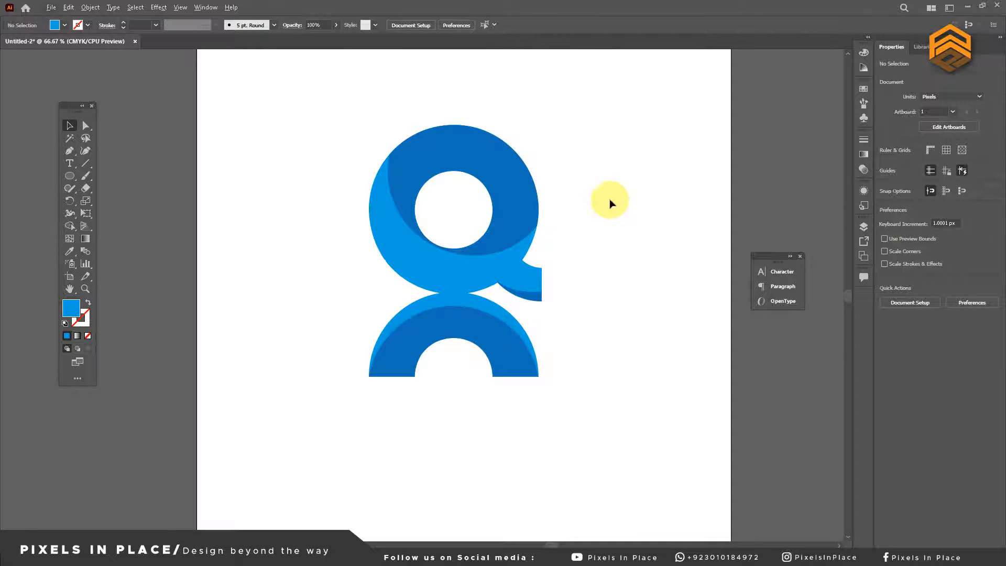
Simplify the paths of the whole logo.
{"action": "left_click_drag", "start_coordinate": [606, 162], "coordinate": [325, 440]}
{"action": "right_click", "coordinate": [401, 265]}
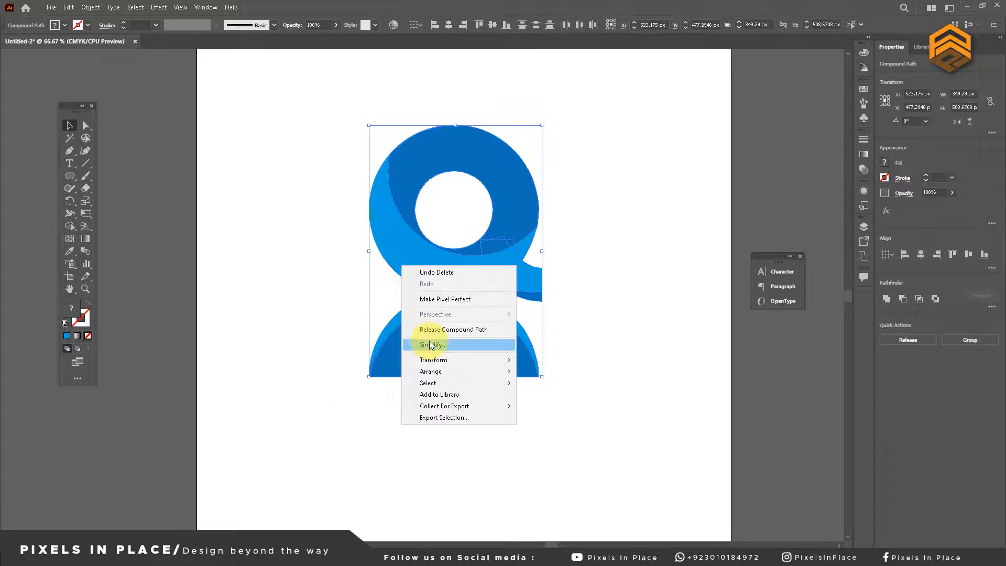
{"action": "left_click", "coordinate": [427, 344]}
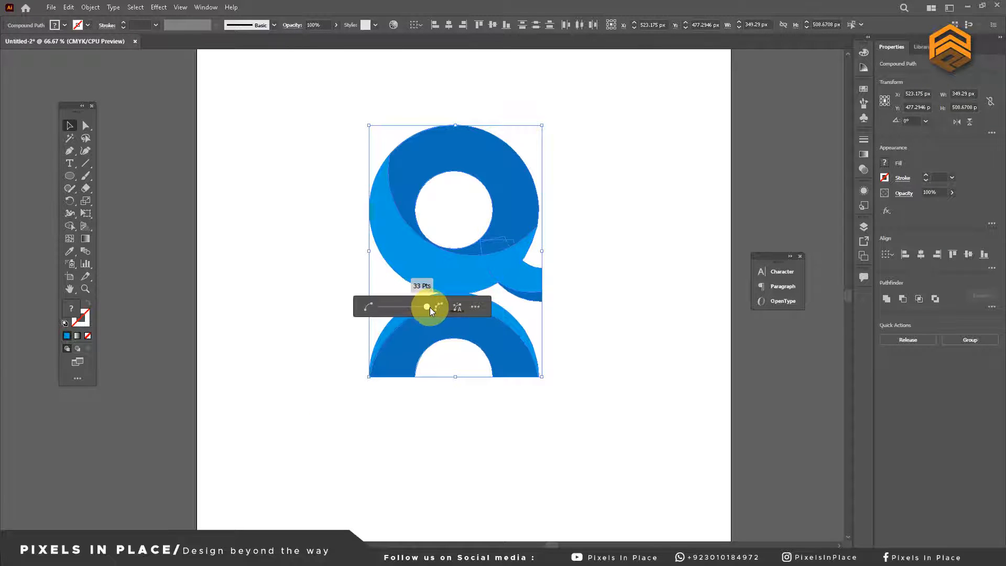
{"action": "left_click", "coordinate": [582, 337]}
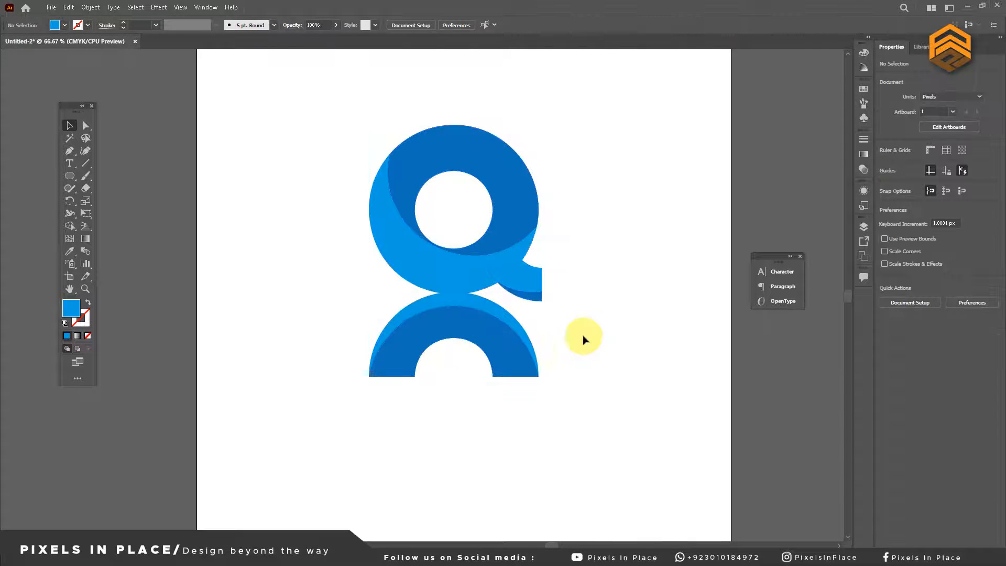
Group all the parts of the logo mark.
{"action": "left_click", "coordinate": [500, 274]}
{"action": "left_click", "coordinate": [90, 8]}
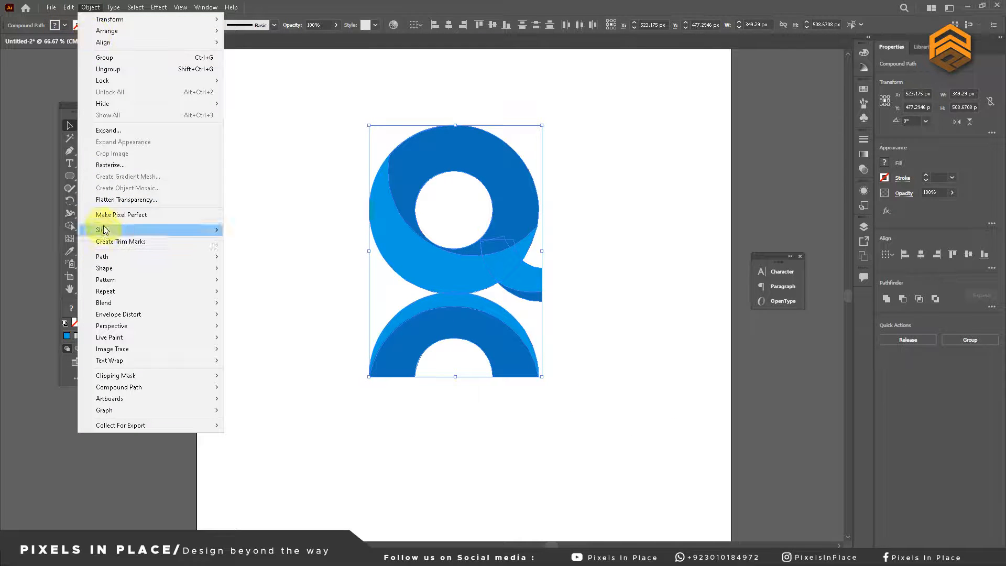
{"action": "left_click", "coordinate": [105, 68]}
{"action": "left_click", "coordinate": [591, 274]}
Scale the logo down to about 224 px wide, place it in the artboard's upper-left area and put a copy in the lower centre.
{"action": "scroll", "coordinate": [591, 275], "scroll_direction": "down", "scroll_amount": 1}
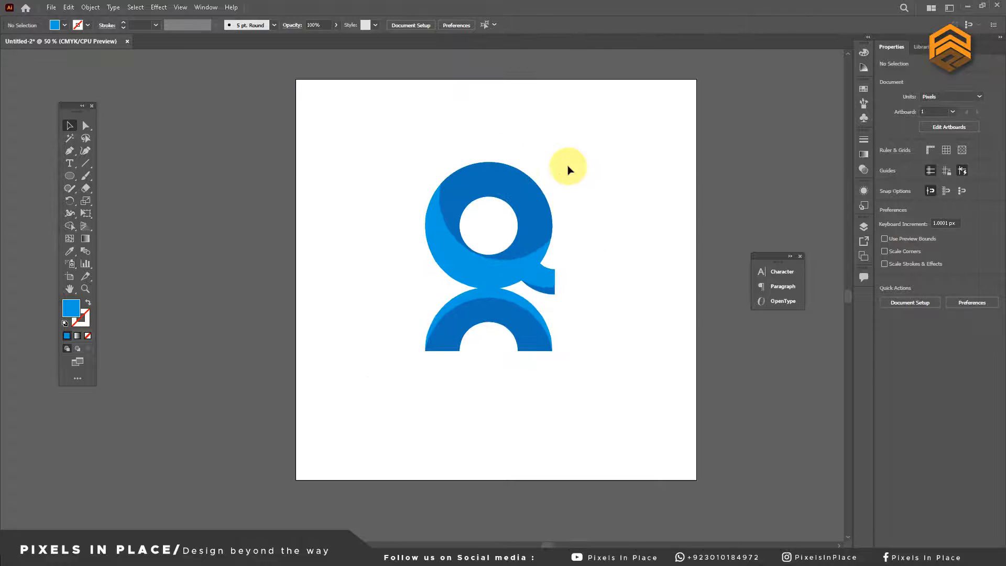
{"action": "left_click_drag", "start_coordinate": [569, 169], "coordinate": [422, 367]}
{"action": "left_click_drag", "start_coordinate": [554, 354], "coordinate": [530, 323]}
{"action": "left_click_drag", "start_coordinate": [493, 275], "coordinate": [481, 361]}
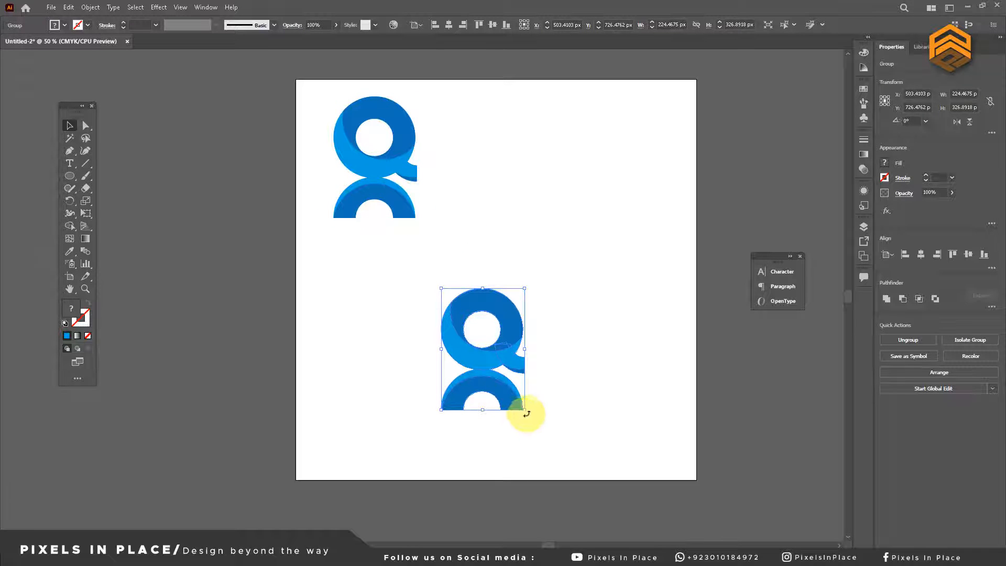
Enlarge the lower logo copy slightly and move the upper logo a little away from the artboard's corner.
{"action": "left_click_drag", "start_coordinate": [526, 408], "coordinate": [536, 410]}
{"action": "left_click", "coordinate": [577, 411]}
{"action": "left_click_drag", "start_coordinate": [386, 204], "coordinate": [426, 216]}
{"action": "left_click", "coordinate": [460, 227]}
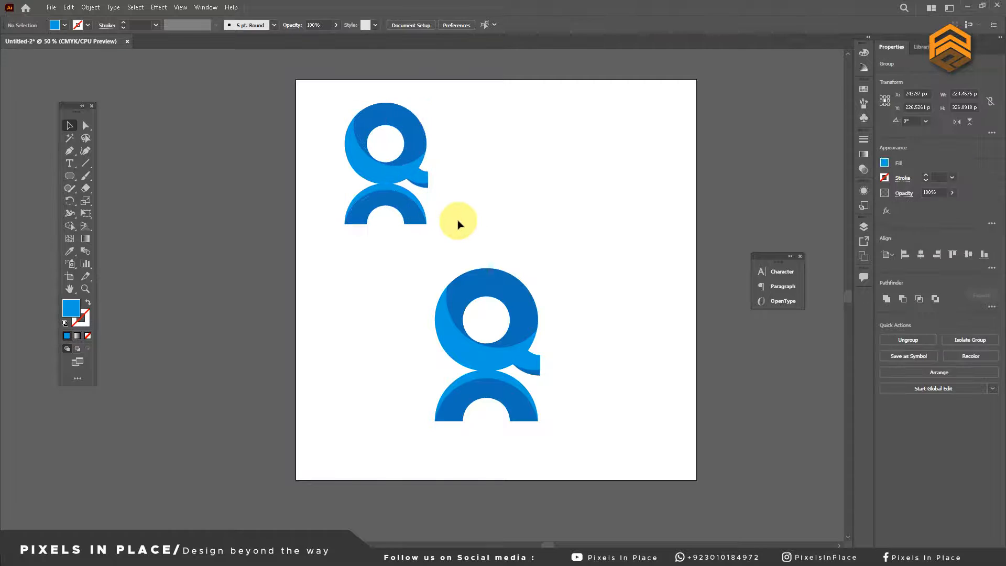
{"action": "left_click", "coordinate": [458, 218]}
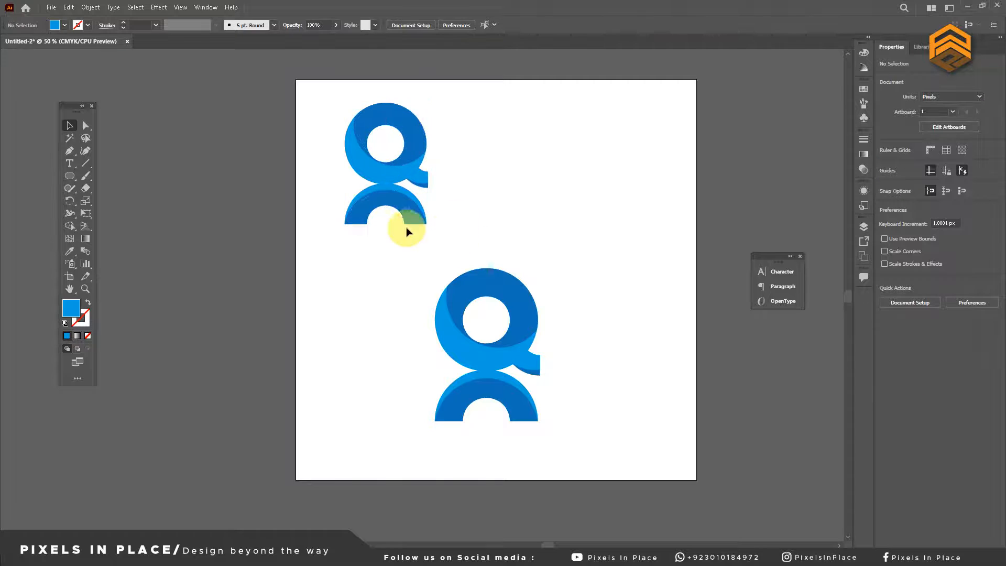
Add the text "AMNA" beside the upper logo, sized at about 112 pt.
{"action": "left_click", "coordinate": [71, 167]}
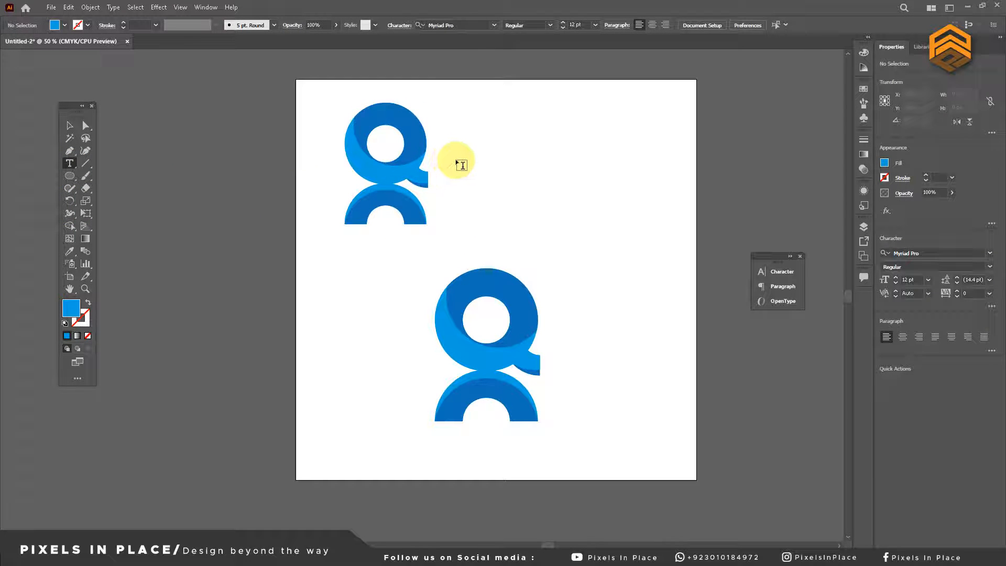
{"action": "left_click", "coordinate": [457, 163]}
{"action": "left_click_drag", "start_coordinate": [480, 163], "coordinate": [681, 279]}
{"action": "left_click", "coordinate": [613, 230], "text": "ctrl"}
{"action": "left_click_drag", "start_coordinate": [580, 183], "coordinate": [563, 163]}
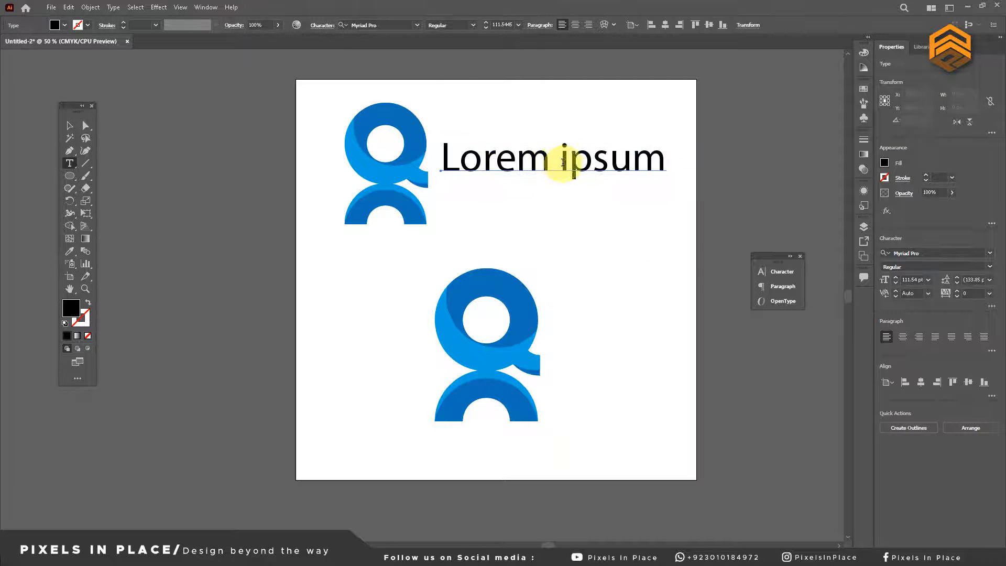
{"action": "triple_click", "coordinate": [556, 161]}
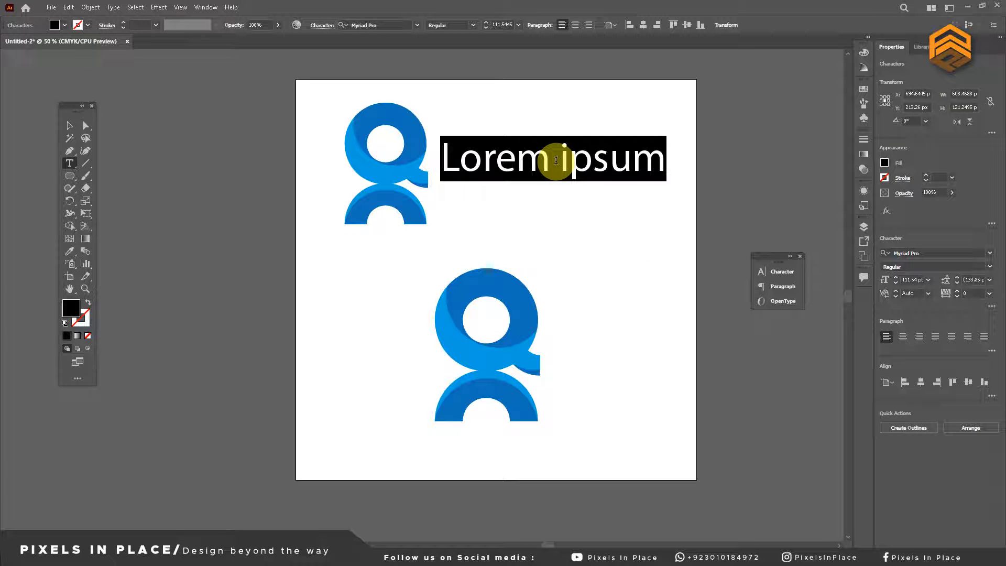
{"action": "type", "text": "AMNA"}
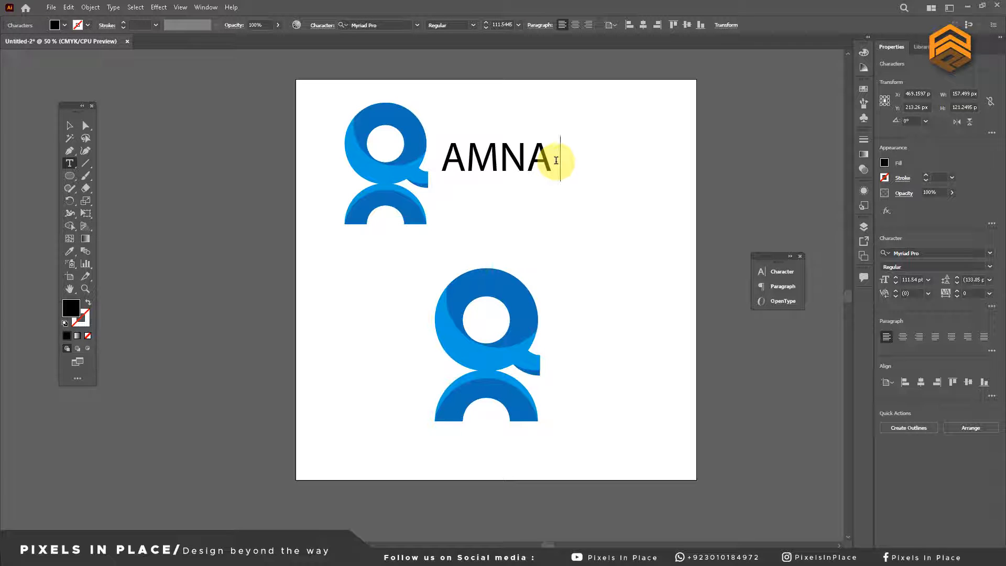
Set the AMNA text in Metropolis Black and color it with the dark blue sampled from the logo.
{"action": "triple_click", "coordinate": [548, 161]}
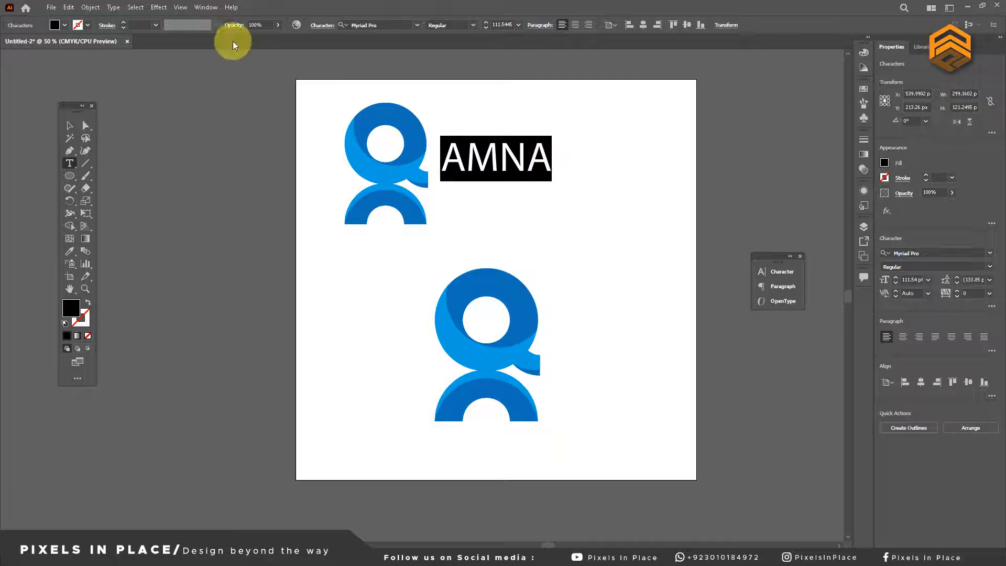
{"action": "type", "text": "me"}
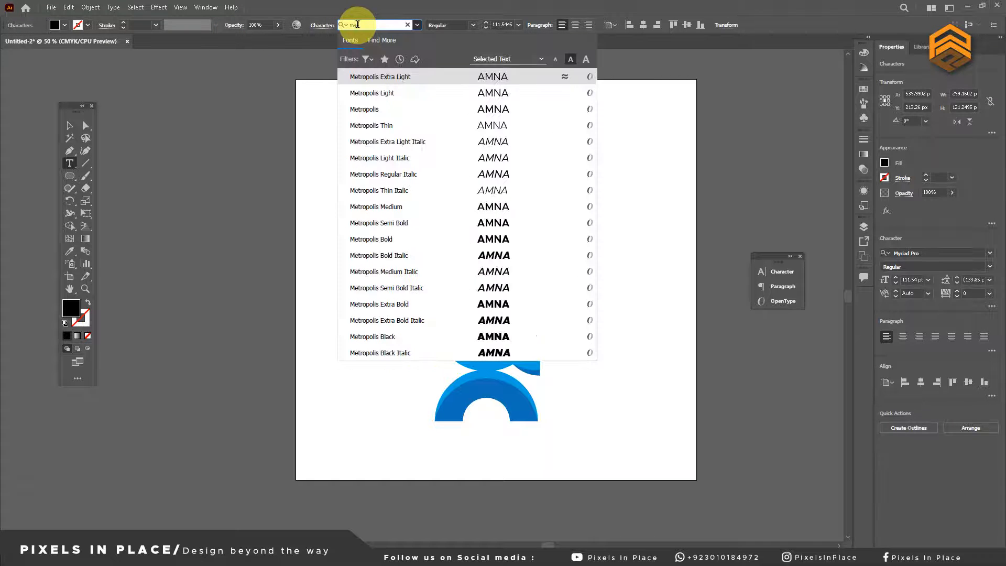
{"action": "type", "text": "tro"}
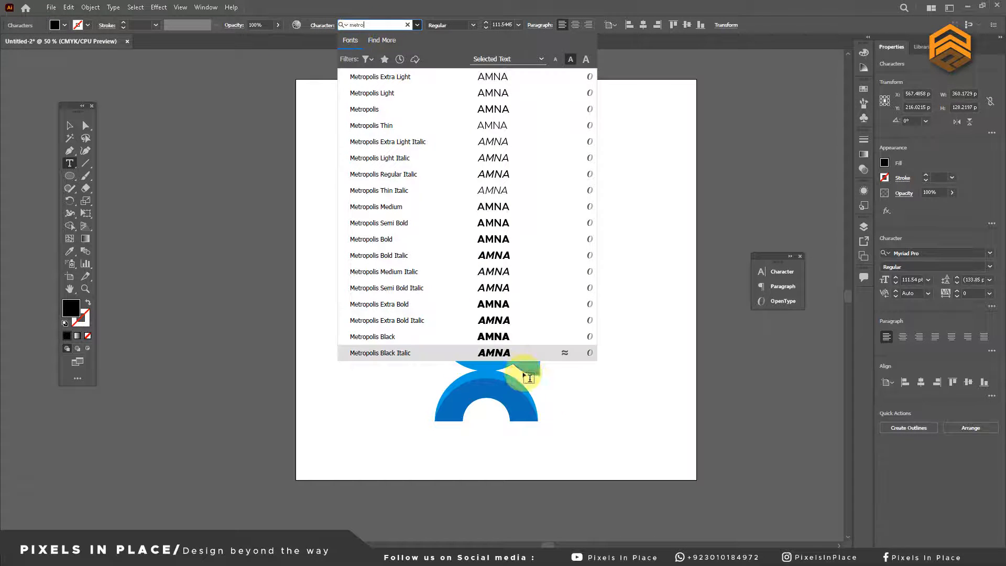
{"action": "left_click", "coordinate": [492, 337]}
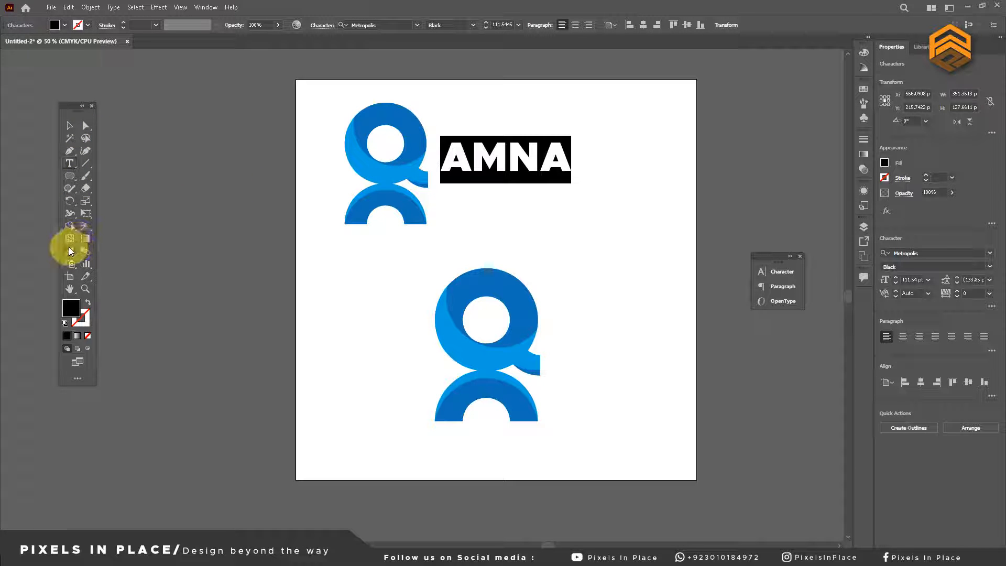
{"action": "left_click", "coordinate": [399, 112]}
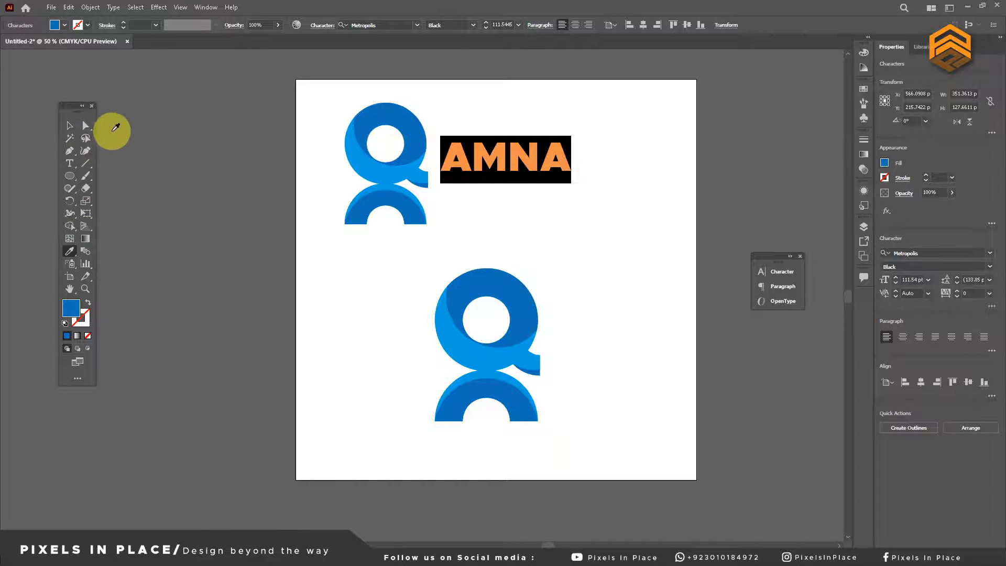
{"action": "left_click", "coordinate": [69, 126]}
{"action": "left_click", "coordinate": [534, 203]}
Move the AMNA text up, enlarge it to about 143 pt and place a copy directly below it.
{"action": "left_click", "coordinate": [540, 158]}
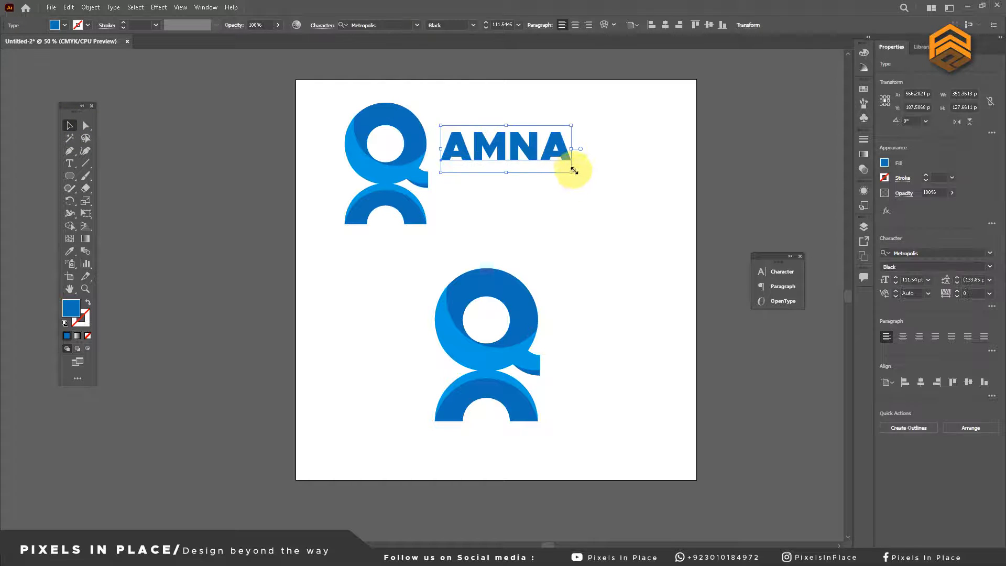
{"action": "left_click_drag", "start_coordinate": [572, 171], "coordinate": [533, 203]}
{"action": "left_click", "coordinate": [601, 221]}
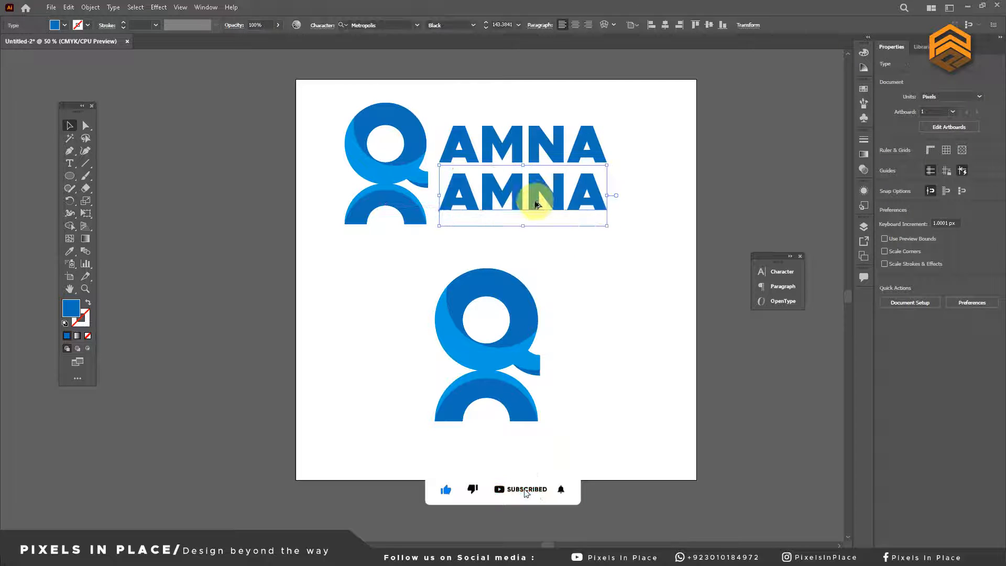
Replace the lower text copy's wording with "GRAPHICS".
{"action": "double_click", "coordinate": [533, 199]}
{"action": "double_click", "coordinate": [533, 196]}
{"action": "type", "text": "GRA"}
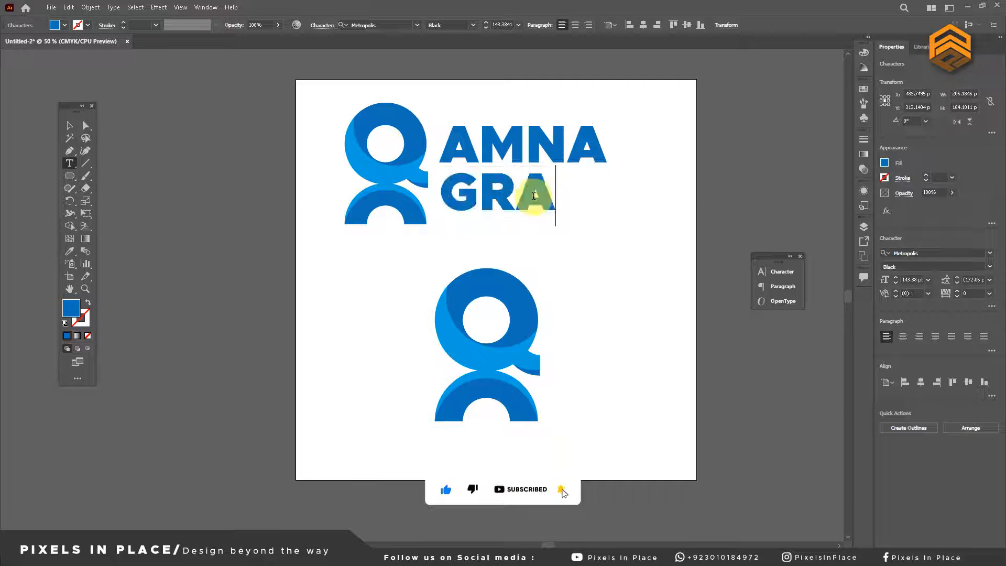
{"action": "type", "text": "PHICS"}
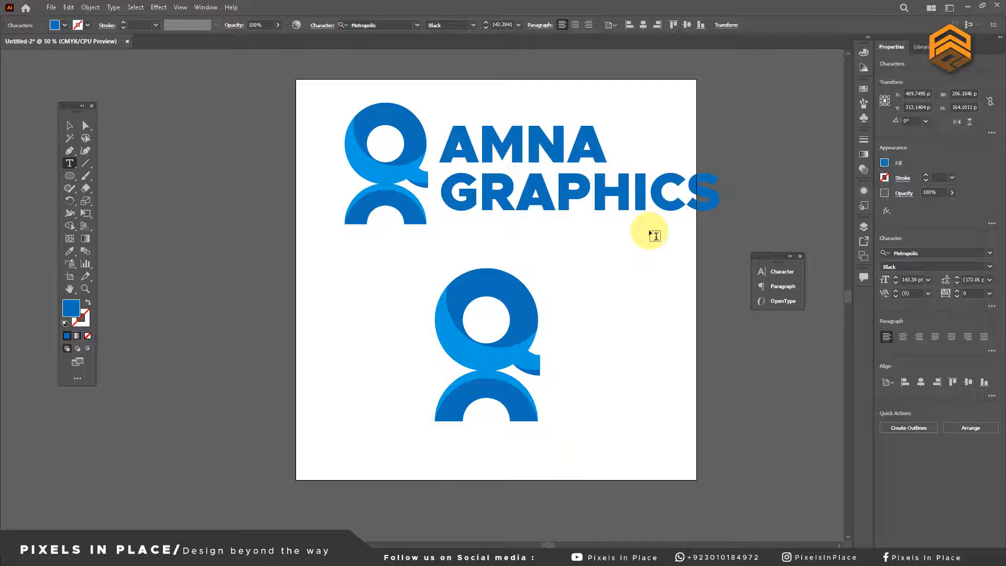
Scale both text lines down to about 131 pt and shift them slightly closer to the upper logo.
{"action": "left_click", "coordinate": [69, 125]}
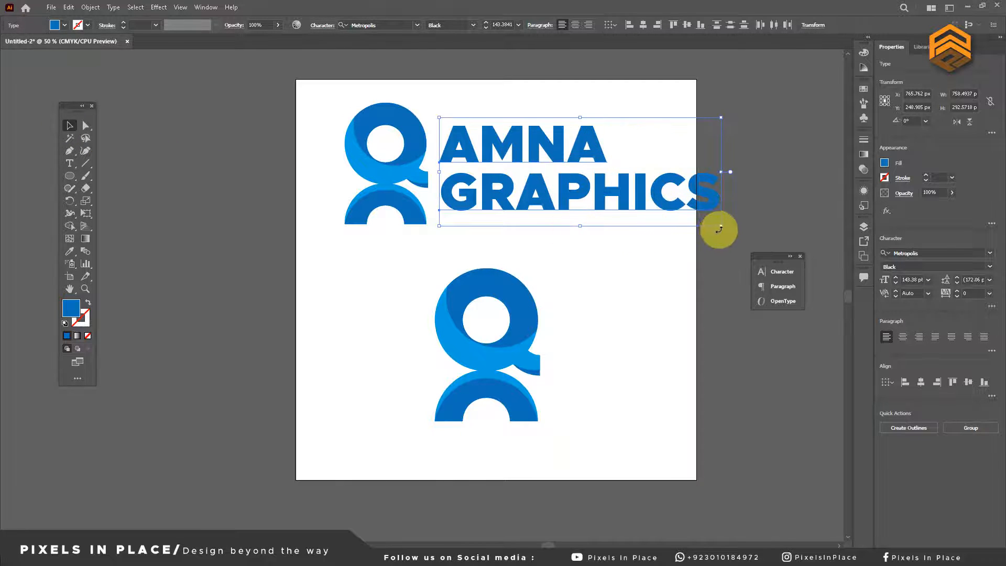
{"action": "left_click_drag", "start_coordinate": [720, 226], "coordinate": [696, 217]}
{"action": "left_click_drag", "start_coordinate": [599, 198], "coordinate": [596, 201]}
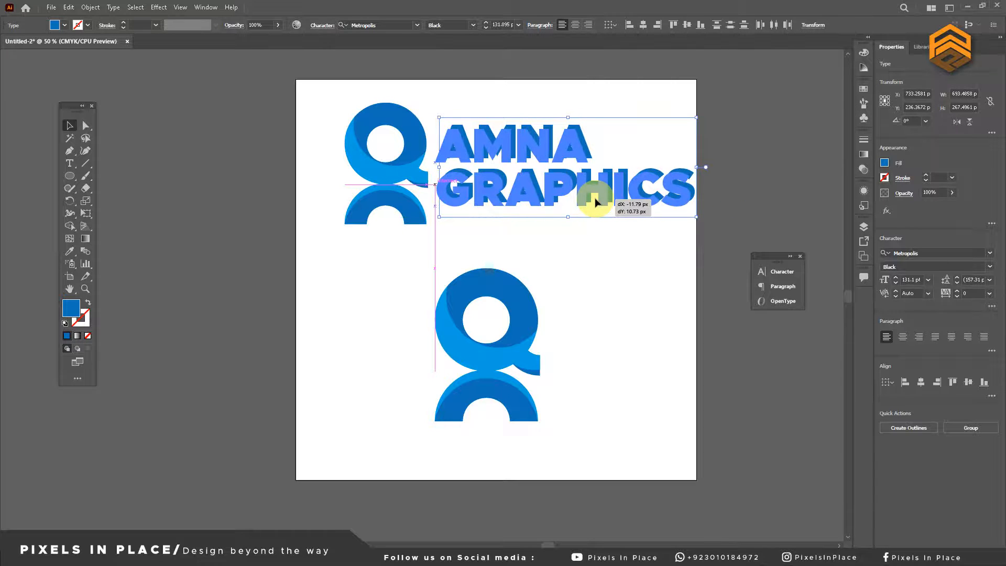
Shrink the upper logo slightly to suit the height of the two text lines.
{"action": "left_click", "coordinate": [382, 198]}
{"action": "left_click_drag", "start_coordinate": [426, 224], "coordinate": [412, 216]}
{"action": "left_click_drag", "start_coordinate": [470, 198], "coordinate": [460, 195]}
{"action": "key", "text": "ctrl+z"}
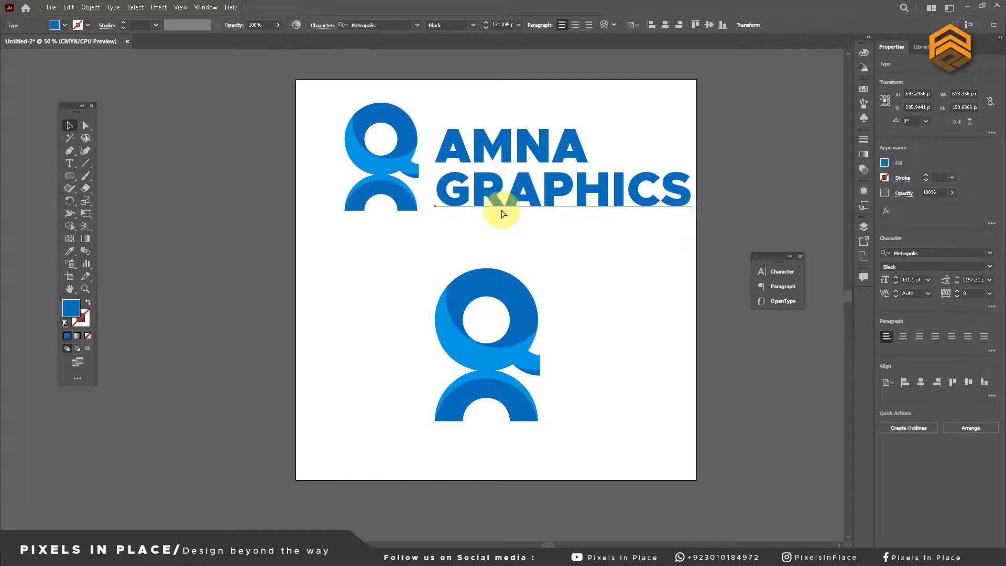
Scale both text lines down to about 118 pt and line up the left edge of GRAPHICS with AMNA.
{"action": "left_click_drag", "start_coordinate": [579, 245], "coordinate": [517, 115]}
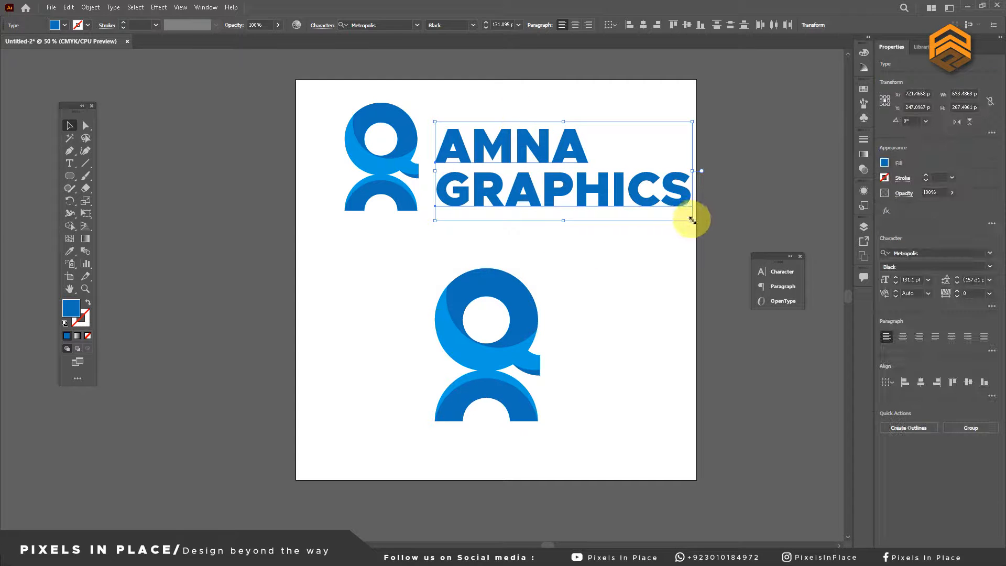
{"action": "left_click_drag", "start_coordinate": [692, 220], "coordinate": [663, 208]}
{"action": "left_click", "coordinate": [638, 227]}
{"action": "left_click", "coordinate": [562, 181]}
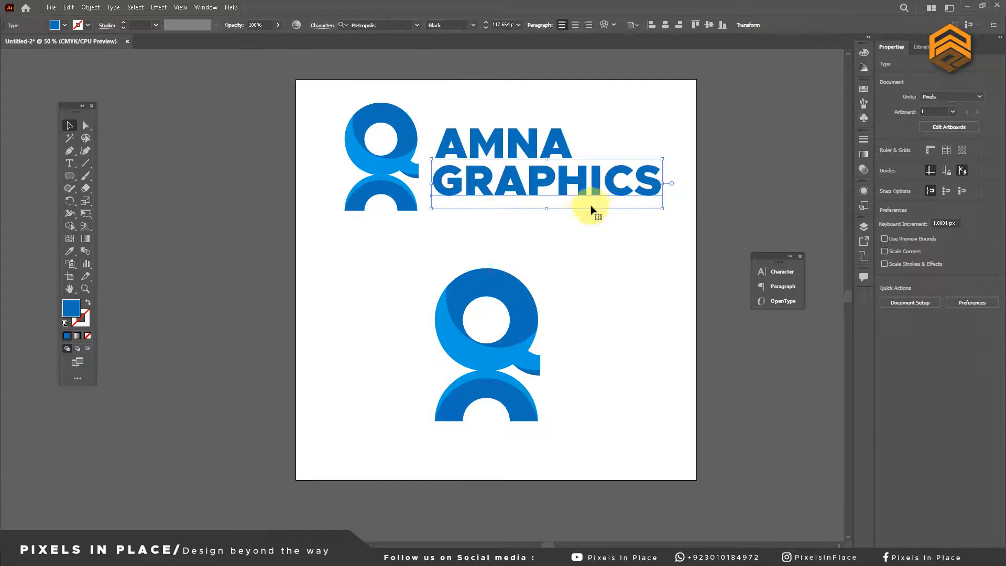
{"action": "left_click_drag", "start_coordinate": [591, 207], "coordinate": [521, 137]}
{"action": "left_click", "coordinate": [606, 225]}
{"action": "left_click", "coordinate": [523, 152], "text": "shift"}
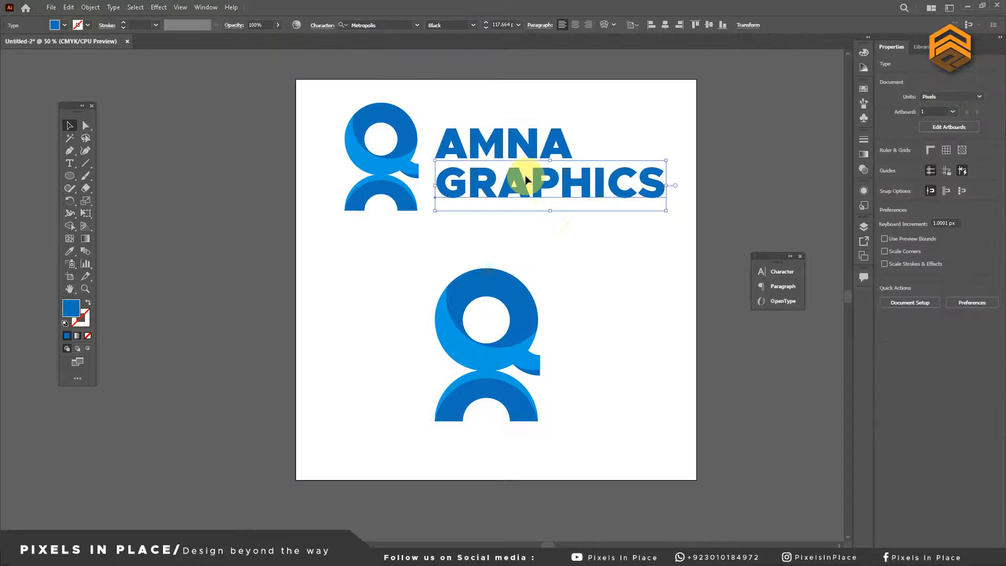
Recolor GRAPHICS with the logo's light blue and enlarge both text lines to about 125 pt.
{"action": "left_click", "coordinate": [68, 252]}
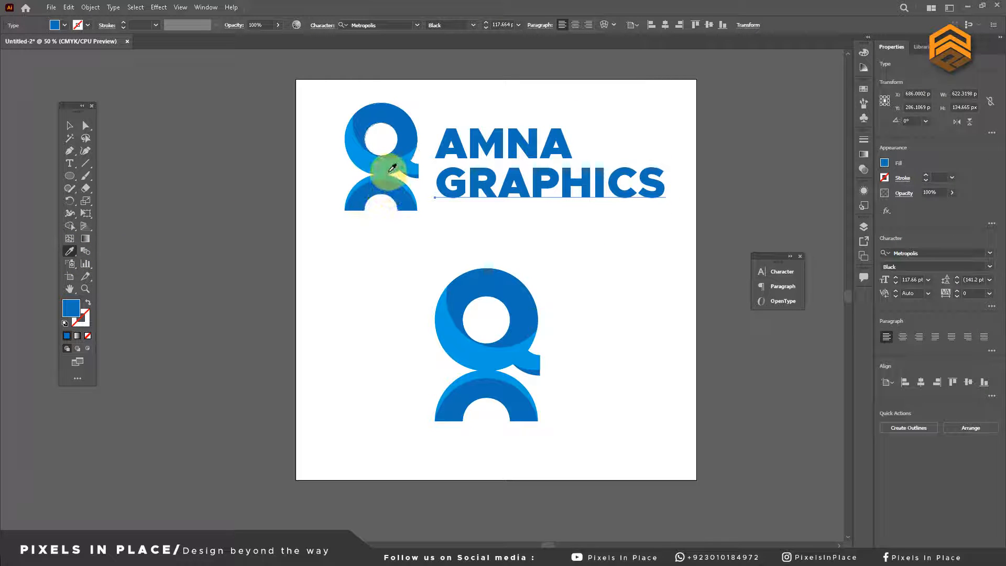
{"action": "left_click", "coordinate": [393, 162]}
{"action": "left_click", "coordinate": [76, 131]}
{"action": "left_click_drag", "start_coordinate": [629, 234], "coordinate": [517, 168]}
{"action": "left_click_drag", "start_coordinate": [666, 210], "coordinate": [676, 219]}
{"action": "left_click", "coordinate": [633, 243]}
Group the AMNA and GRAPHICS lines and move the group slightly closer to the upper logo.
{"action": "left_click", "coordinate": [519, 151]}
{"action": "right_click", "coordinate": [526, 156]}
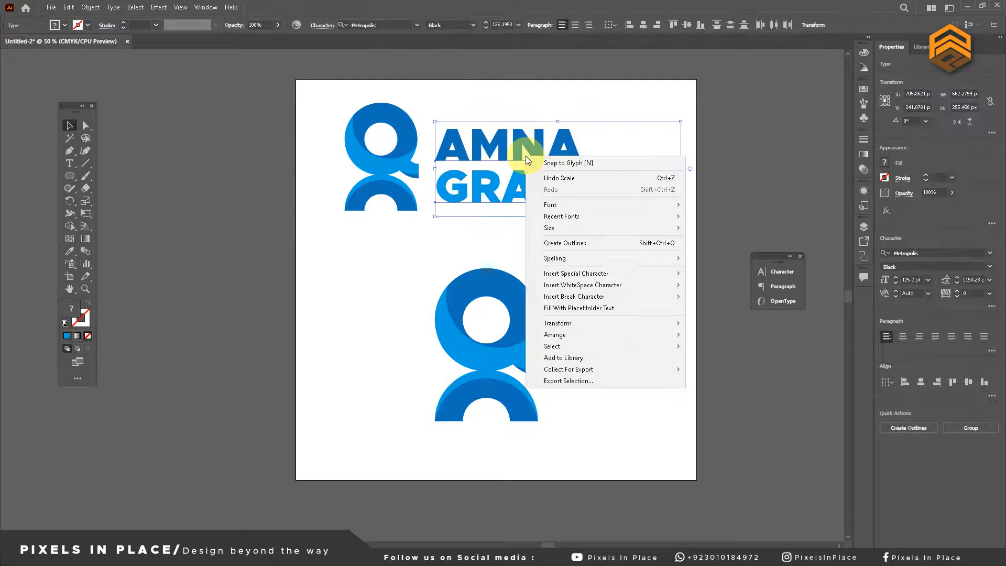
{"action": "left_click", "coordinate": [89, 8]}
{"action": "left_click", "coordinate": [89, 7]}
{"action": "left_click", "coordinate": [107, 68]}
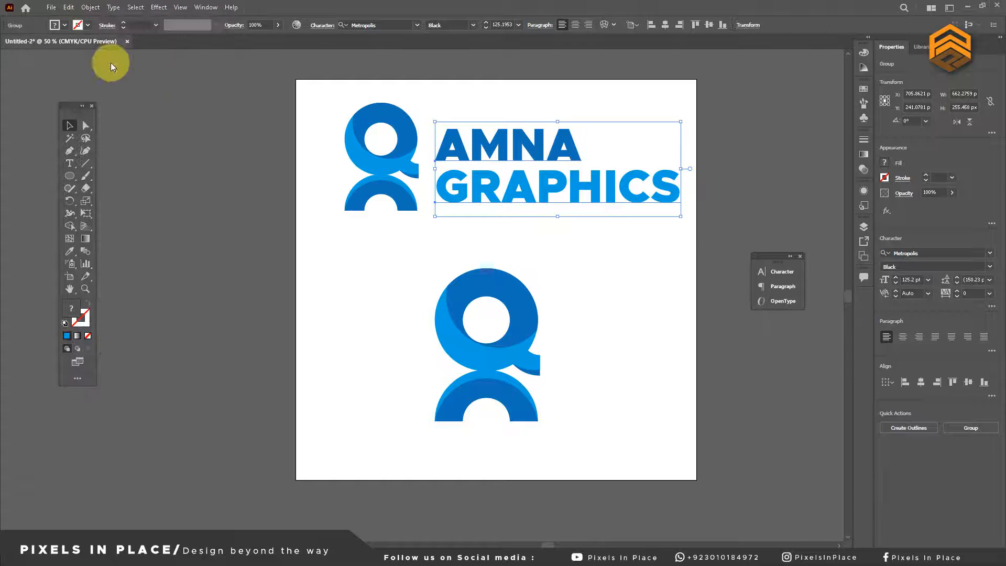
{"action": "left_click_drag", "start_coordinate": [520, 192], "coordinate": [515, 191]}
{"action": "left_click", "coordinate": [591, 258]}
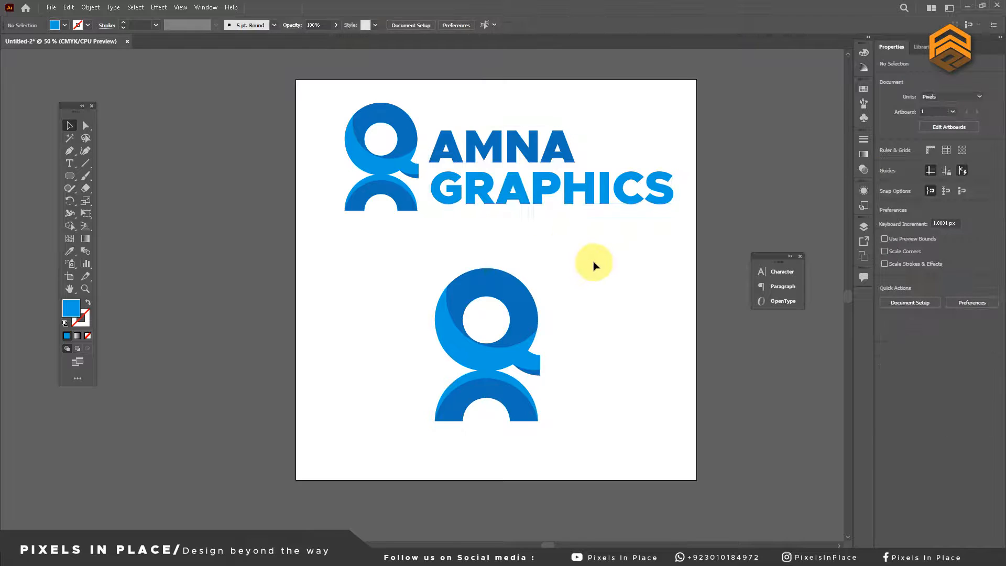
Group the upper logo together with its AMNA GRAPHICS text.
{"action": "scroll", "coordinate": [593, 265], "scroll_direction": "down", "scroll_amount": 1}
{"action": "left_click_drag", "start_coordinate": [580, 223], "coordinate": [545, 214]}
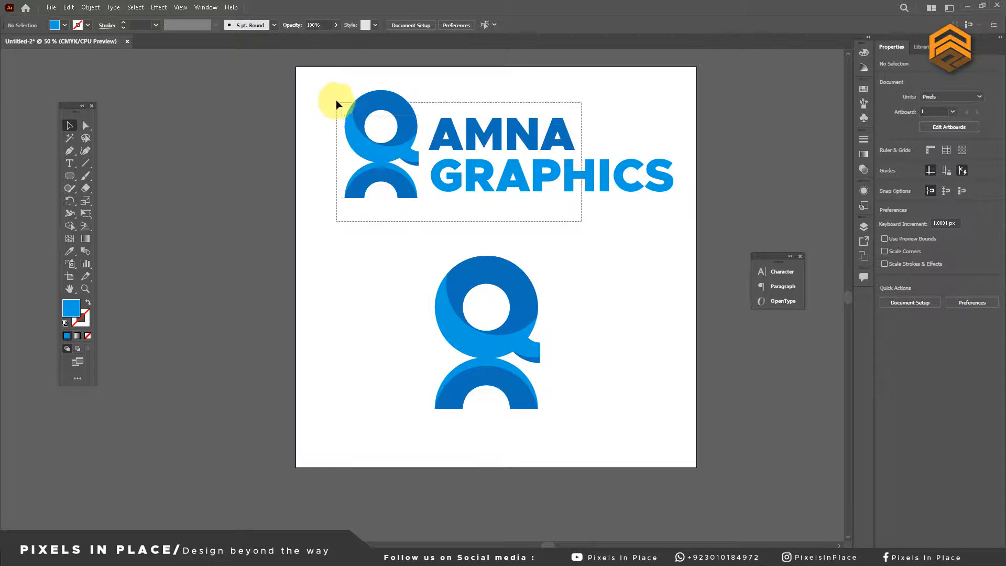
{"action": "left_click_drag", "start_coordinate": [338, 105], "coordinate": [338, 105]}
{"action": "right_click", "coordinate": [360, 111]}
{"action": "left_click", "coordinate": [387, 190]}
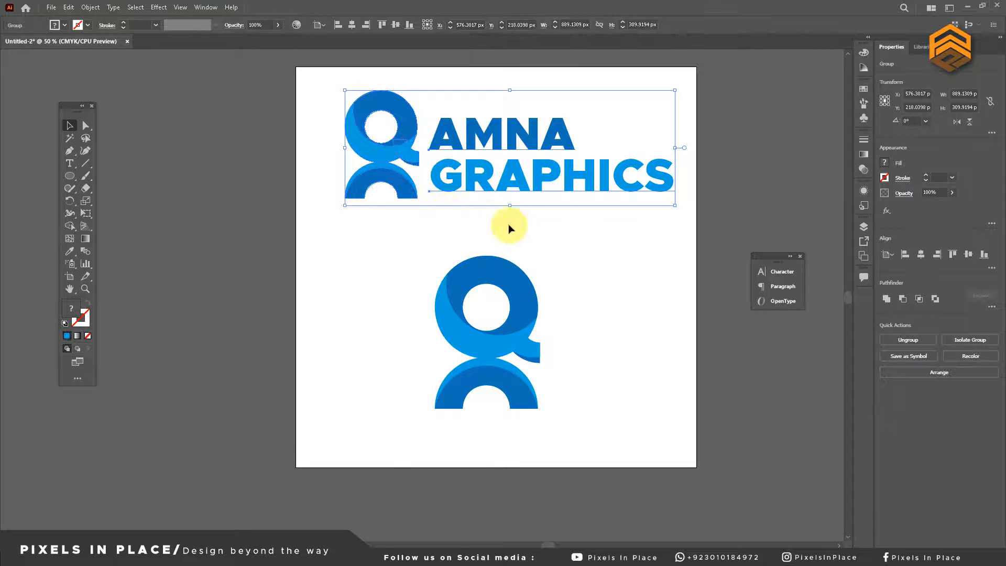
{"action": "left_click", "coordinate": [513, 225]}
Copy only the AMNA text out of the upper group and place it centered beneath the lower logo.
{"action": "left_click", "coordinate": [87, 123]}
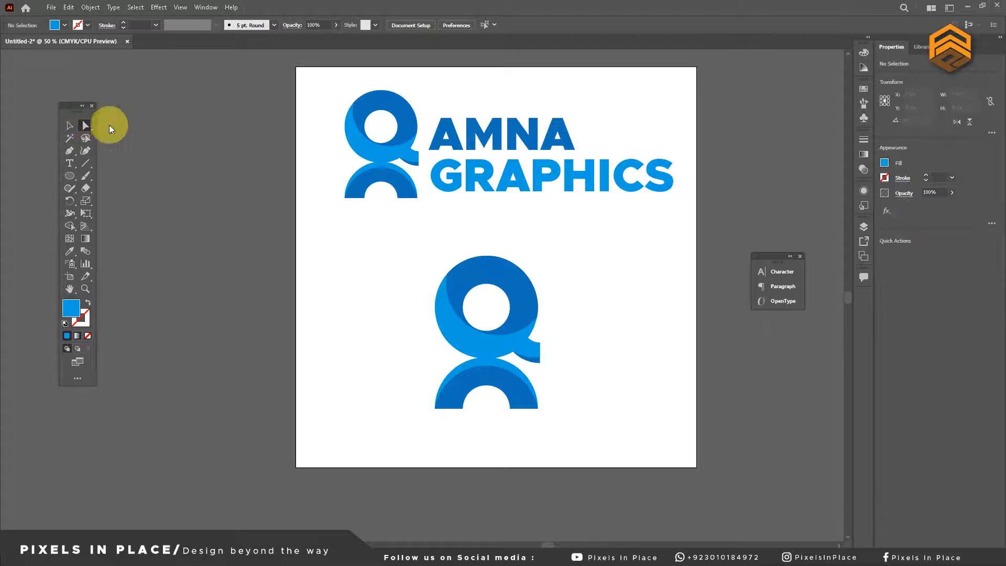
{"action": "left_click_drag", "start_coordinate": [478, 135], "coordinate": [476, 433]}
{"action": "double_click", "coordinate": [475, 432]}
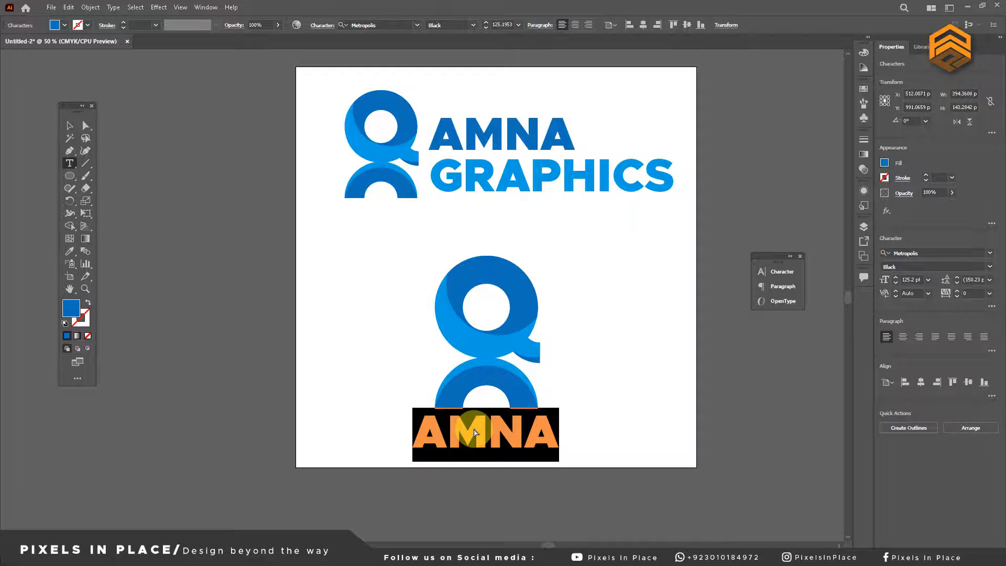
{"action": "left_click", "coordinate": [475, 433]}
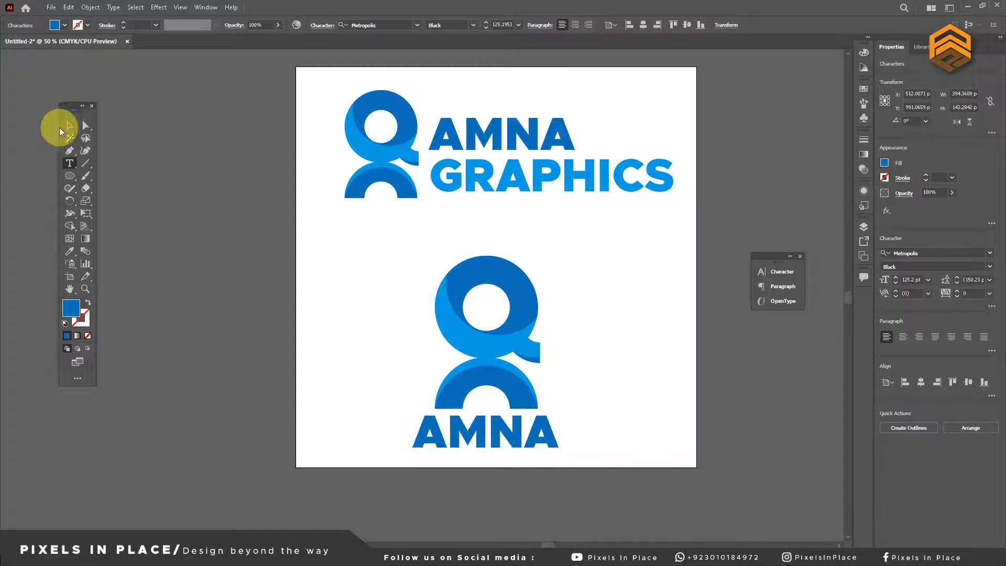
Group the lower logo, the AMNA text beneath it and the upper logo lockup together.
{"action": "left_click", "coordinate": [62, 127]}
{"action": "left_click_drag", "start_coordinate": [382, 288], "coordinate": [559, 446]}
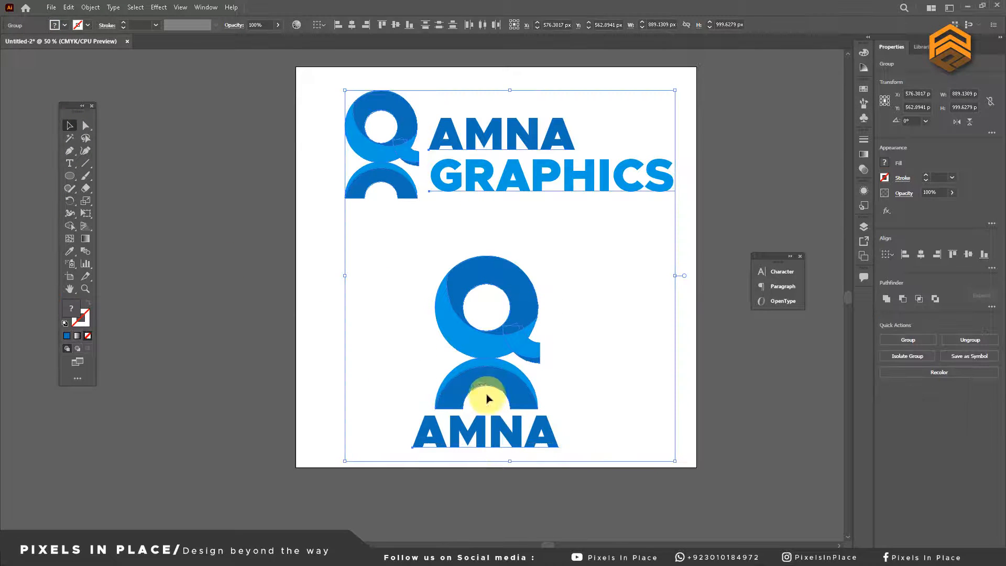
{"action": "right_click", "coordinate": [487, 263]}
{"action": "left_click", "coordinate": [514, 337]}
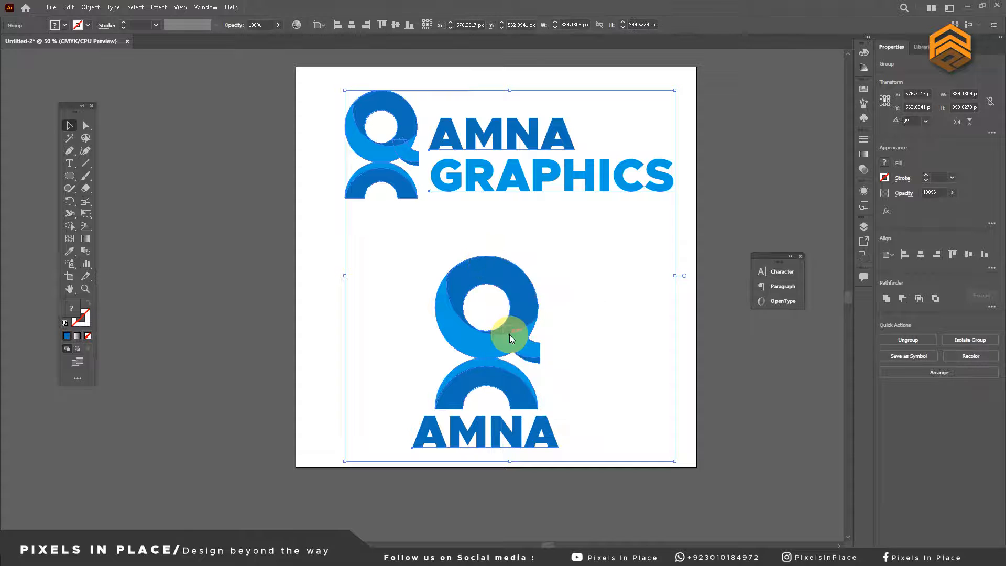
Ungroup the combined artwork twice to separate the upper and lower logo elements.
{"action": "right_click", "coordinate": [486, 271]}
{"action": "left_click", "coordinate": [517, 358]}
{"action": "right_click", "coordinate": [499, 280]}
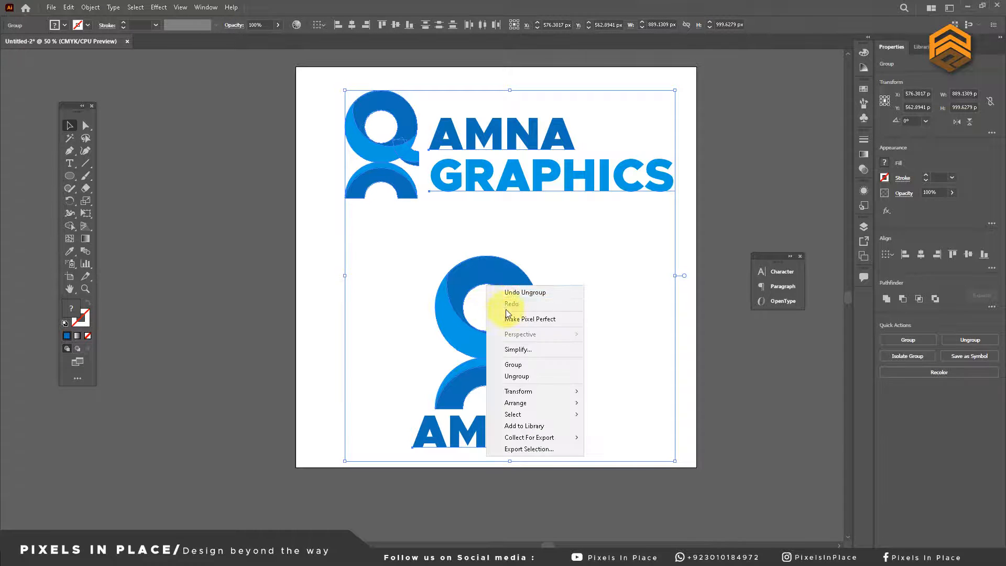
{"action": "left_click", "coordinate": [516, 375]}
{"action": "left_click", "coordinate": [277, 250]}
{"action": "scroll", "coordinate": [359, 299], "scroll_direction": "down", "scroll_amount": 1}
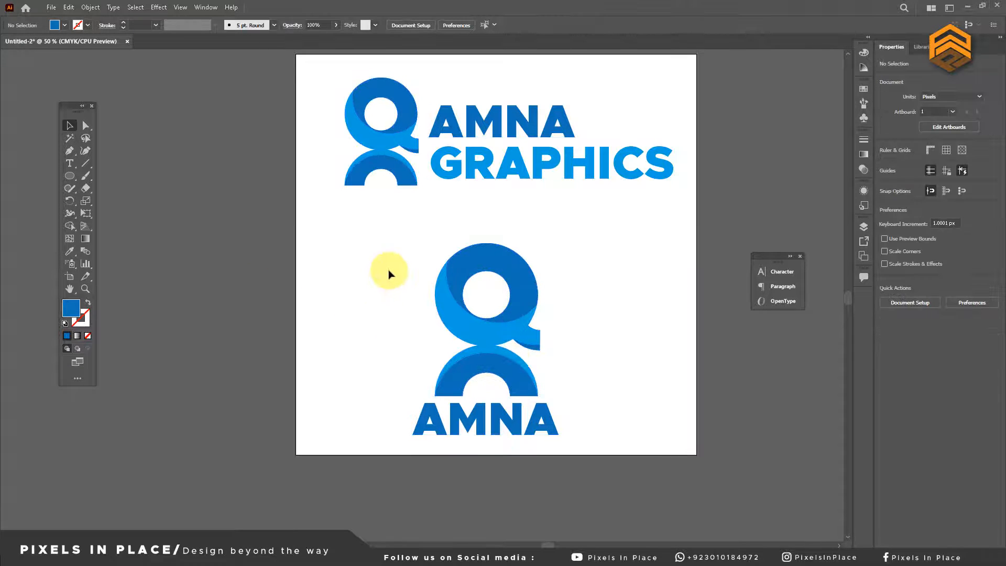
Ungroup the lettering group that ties the lower AMNA text to the upper AMNA GRAPHICS text.
{"action": "left_click_drag", "start_coordinate": [388, 271], "coordinate": [559, 423]}
{"action": "right_click", "coordinate": [497, 375]}
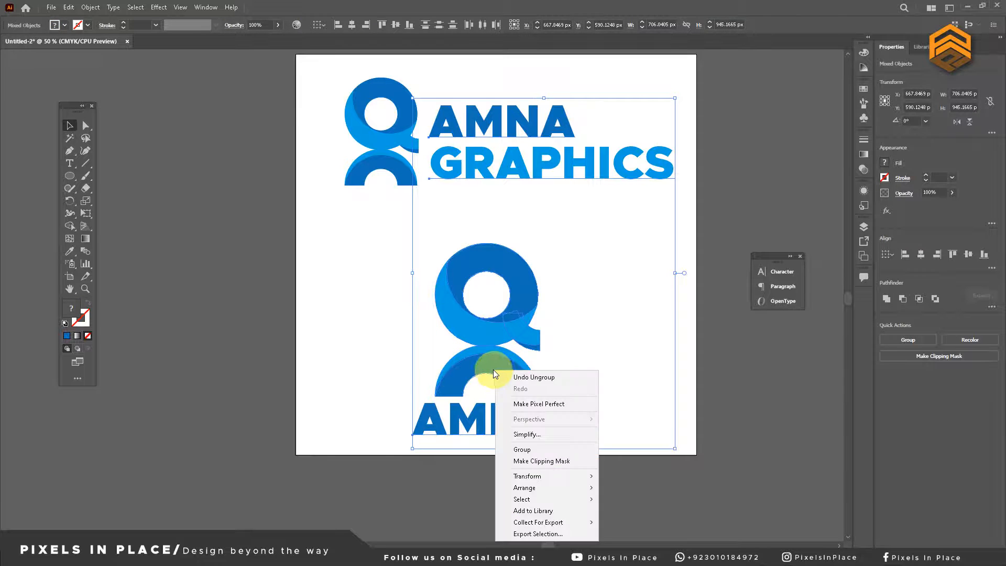
{"action": "left_click", "coordinate": [387, 366]}
{"action": "left_click", "coordinate": [456, 420]}
{"action": "right_click", "coordinate": [456, 421]}
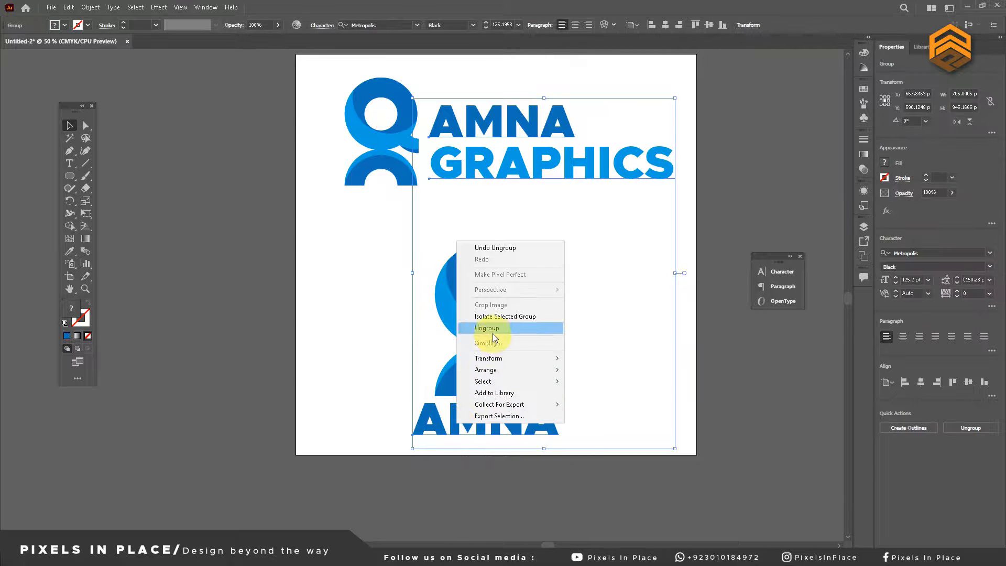
{"action": "left_click", "coordinate": [492, 334]}
{"action": "left_click", "coordinate": [371, 331]}
{"action": "left_click", "coordinate": [496, 367]}
{"action": "left_click", "coordinate": [514, 426]}
{"action": "left_click", "coordinate": [571, 433]}
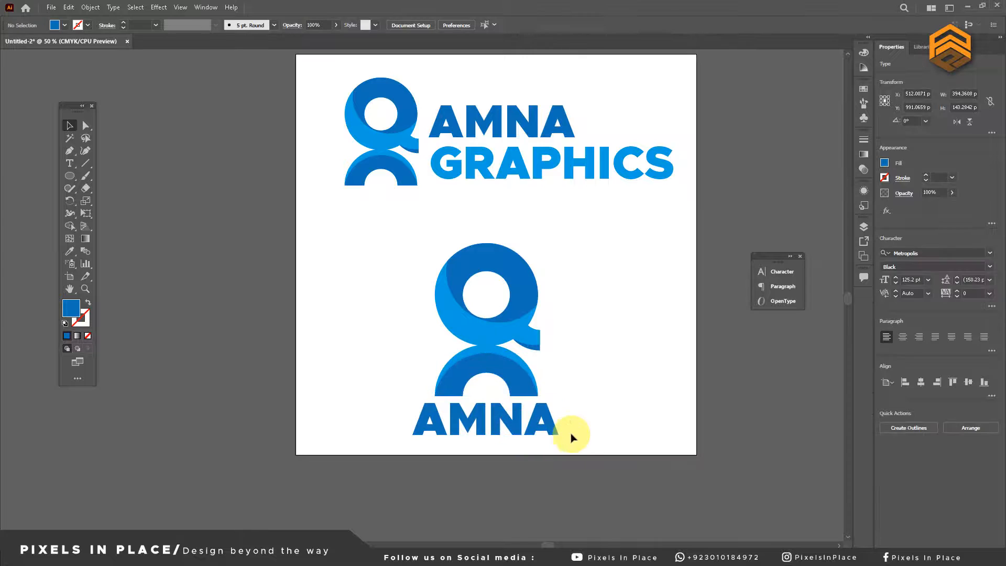
Group the shapes of the lower logo mark.
{"action": "left_click_drag", "start_coordinate": [576, 443], "coordinate": [545, 335]}
{"action": "right_click", "coordinate": [479, 325]}
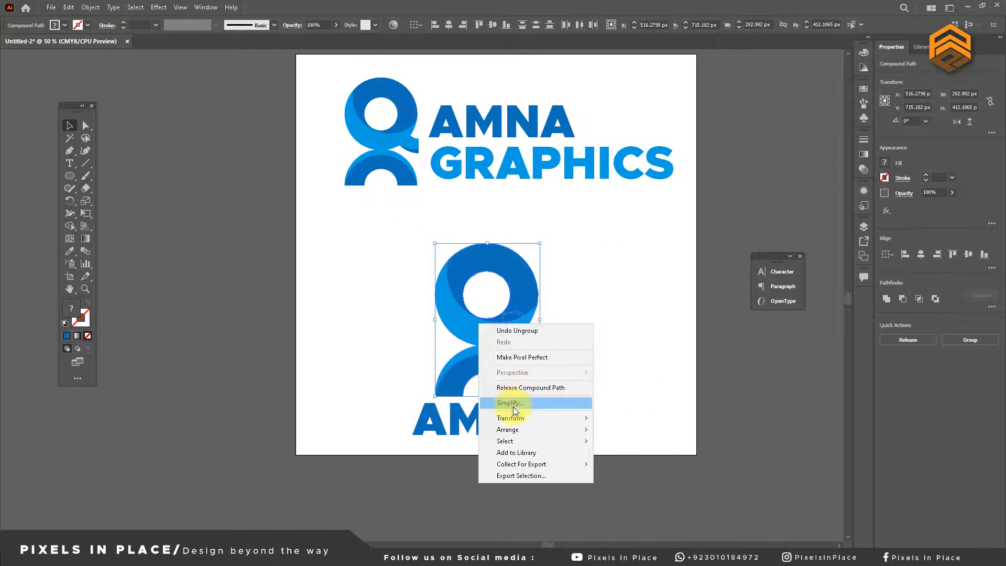
{"action": "left_click", "coordinate": [90, 7]}
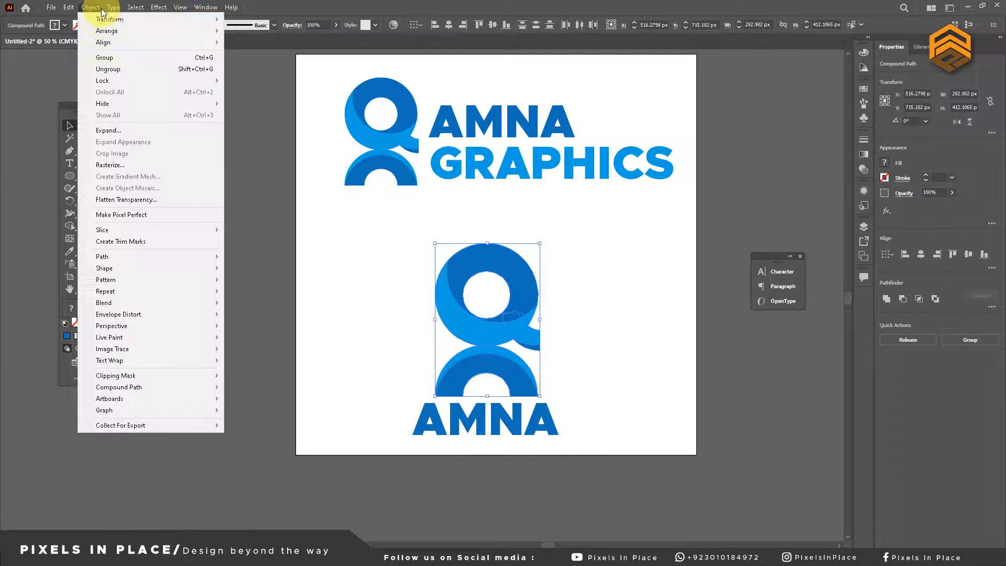
{"action": "left_click", "coordinate": [113, 58]}
Move the lower logo mark and its AMNA text together upward to free space beneath them.
{"action": "left_click", "coordinate": [460, 420], "text": "shift"}
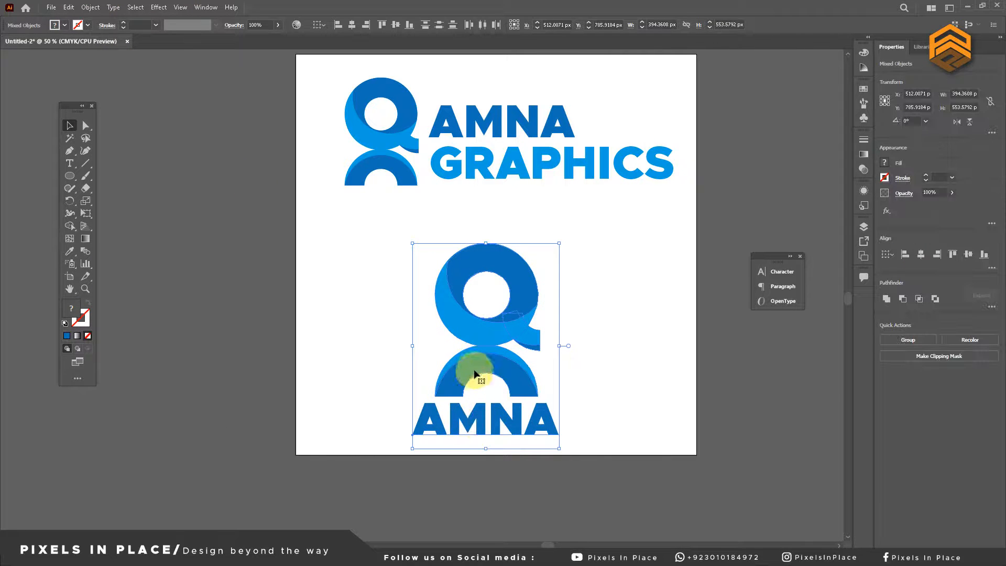
{"action": "left_click_drag", "start_coordinate": [474, 371], "coordinate": [472, 338]}
{"action": "left_click", "coordinate": [561, 307]}
Copy the upper GRAPHICS text beneath the lower AMNA text, scaled down to slightly wider than AMNA and centered under it.
{"action": "left_click_drag", "start_coordinate": [519, 178], "coordinate": [454, 441]}
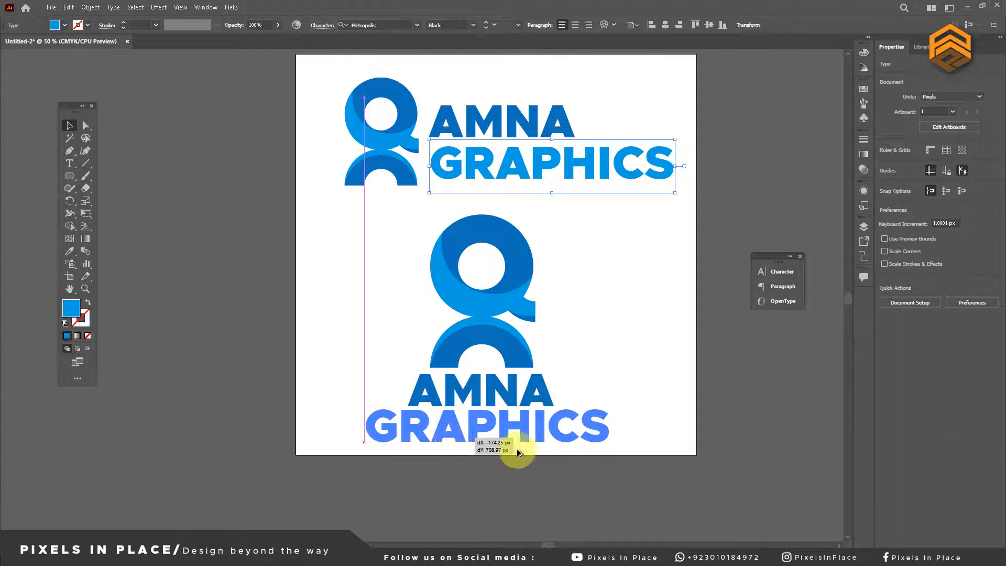
{"action": "left_click_drag", "start_coordinate": [612, 457], "coordinate": [588, 448]}
{"action": "left_click_drag", "start_coordinate": [525, 426], "coordinate": [483, 384]}
Group the AMNA and GRAPHICS lines beneath the lower logo and nudge the group slightly to the right.
{"action": "left_click", "coordinate": [594, 432]}
{"action": "right_click", "coordinate": [491, 390]}
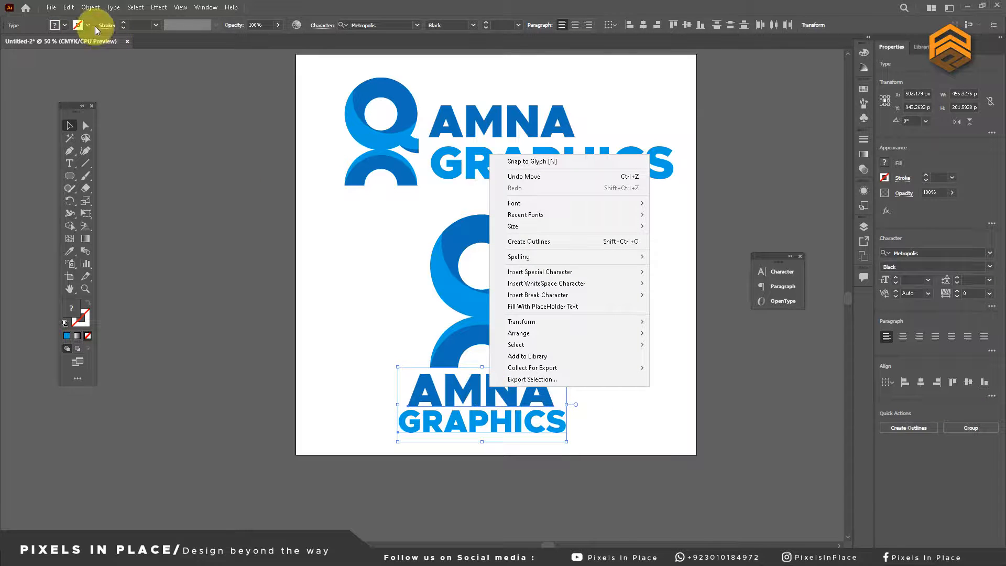
{"action": "left_click", "coordinate": [93, 8]}
{"action": "left_click", "coordinate": [107, 58]}
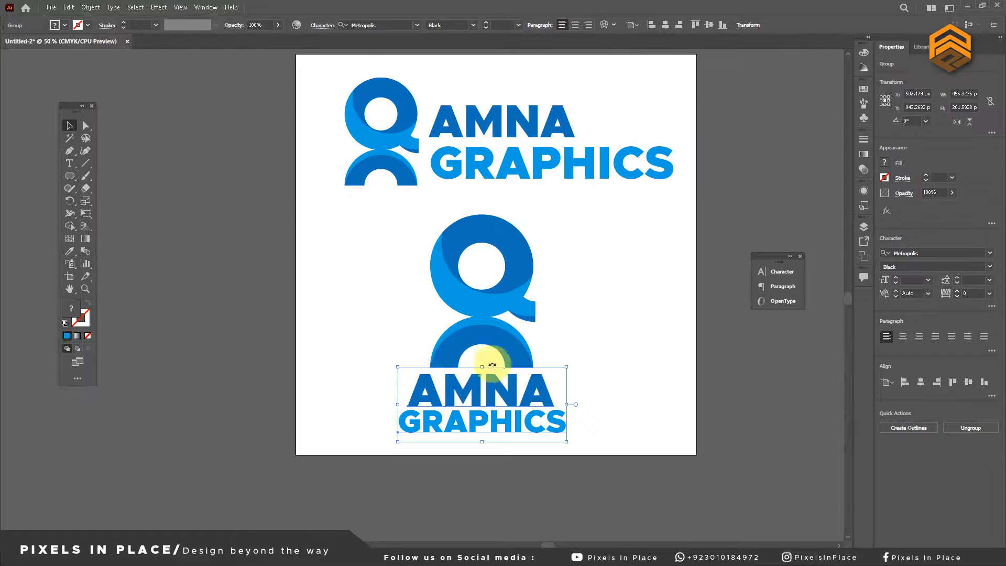
{"action": "left_click", "coordinate": [580, 339]}
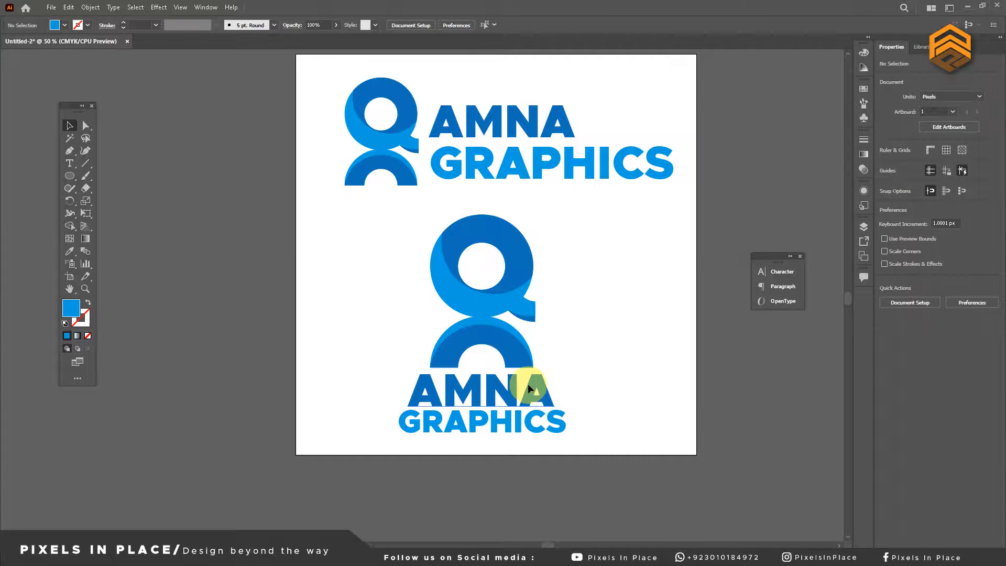
{"action": "left_click", "coordinate": [528, 387]}
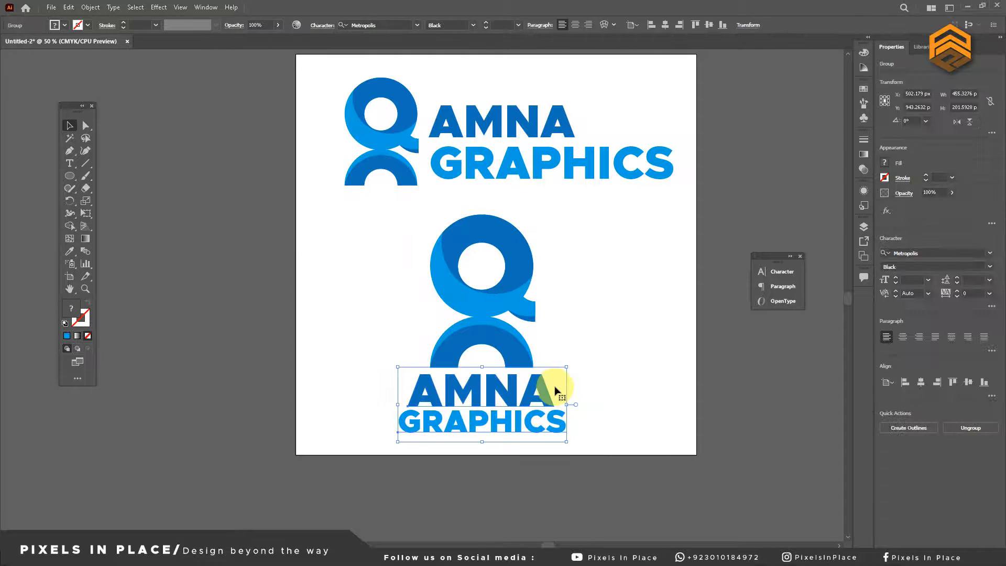
{"action": "key", "text": "Right"}
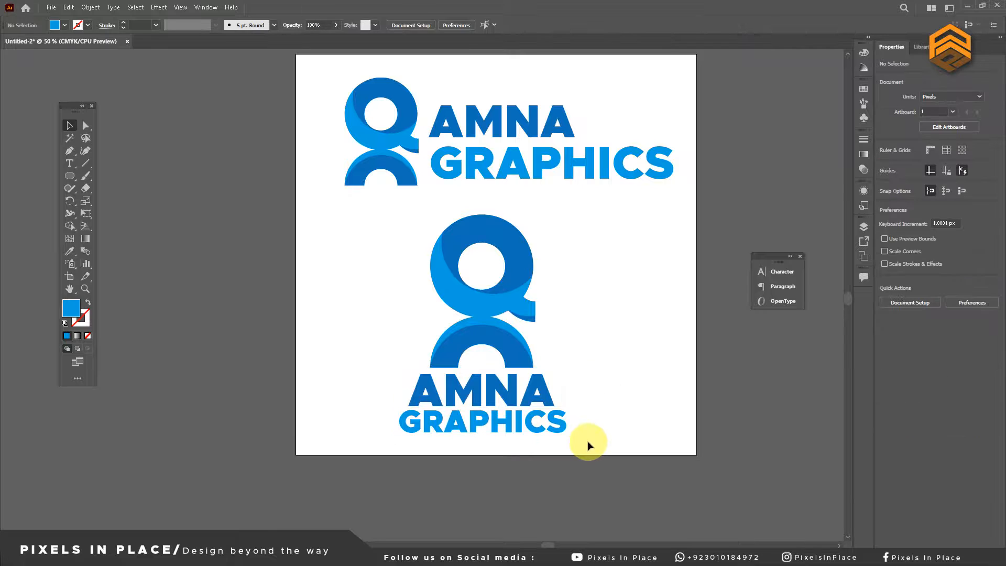
Group the lower logo mark with its AMNA GRAPHICS lettering as a stacked lockup.
{"action": "left_click_drag", "start_coordinate": [588, 443], "coordinate": [381, 201]}
{"action": "right_click", "coordinate": [459, 274]}
{"action": "left_click", "coordinate": [489, 369]}
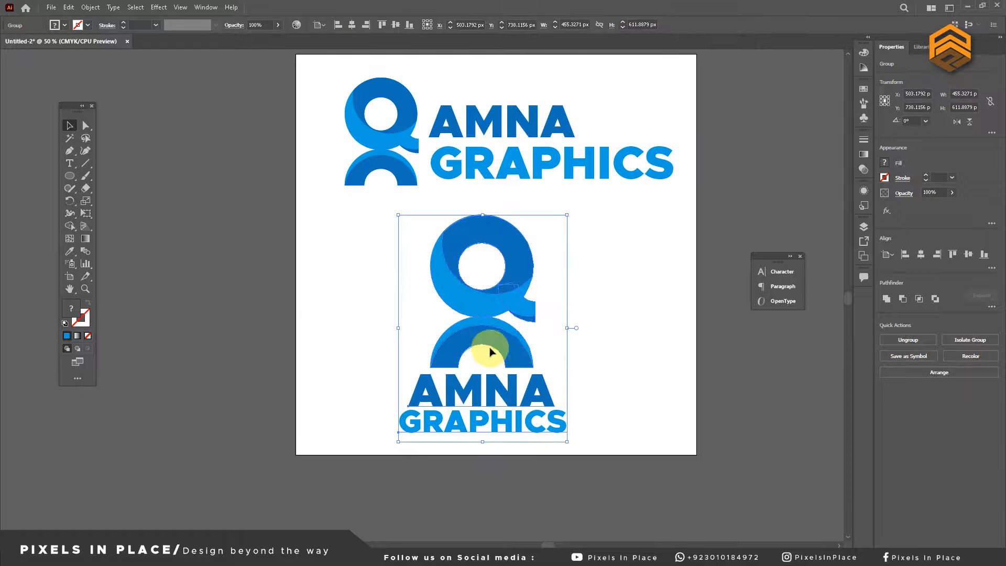
{"action": "left_click", "coordinate": [611, 328]}
Move the stacked lockup off the artboard onto the empty canvas to its left.
{"action": "scroll", "coordinate": [574, 281], "scroll_direction": "down", "scroll_amount": 1, "text": "alt"}
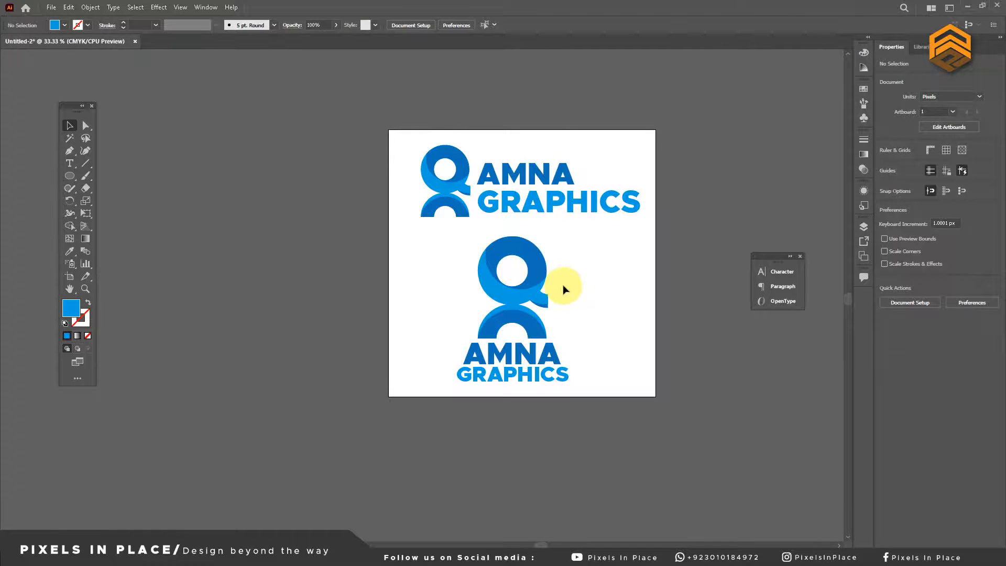
{"action": "scroll", "coordinate": [564, 288], "scroll_direction": "up", "scroll_amount": 1}
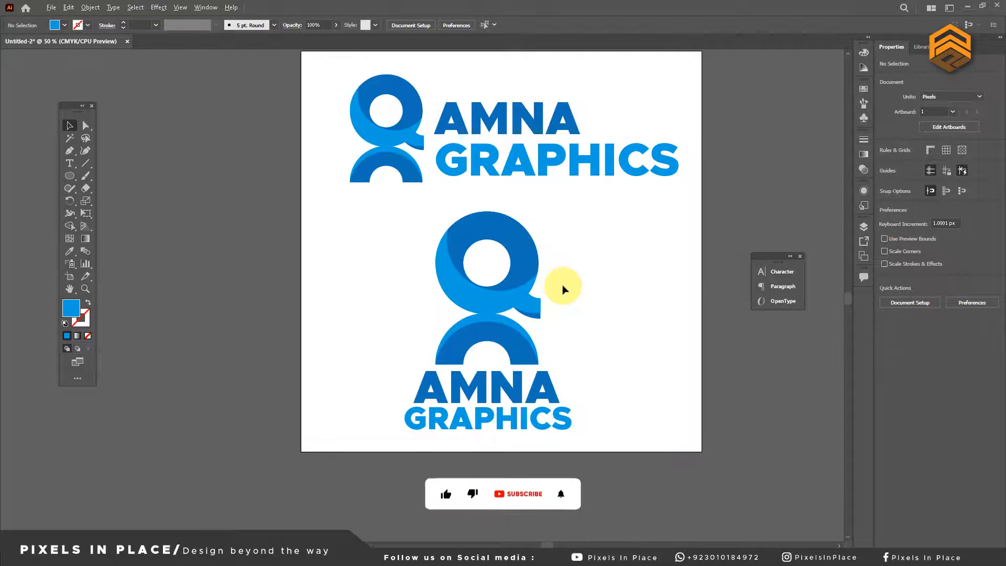
{"action": "left_click_drag", "start_coordinate": [518, 287], "coordinate": [393, 191]}
{"action": "left_click_drag", "start_coordinate": [446, 164], "coordinate": [451, 350]}
{"action": "key", "text": "ctrl+z"}
{"action": "left_click", "coordinate": [544, 247]}
Group the upper logo mark with its AMNA GRAPHICS text and move this horizontal lockup to the artboard's lower half.
{"action": "left_click_drag", "start_coordinate": [544, 247], "coordinate": [376, 80]}
{"action": "right_click", "coordinate": [390, 105]}
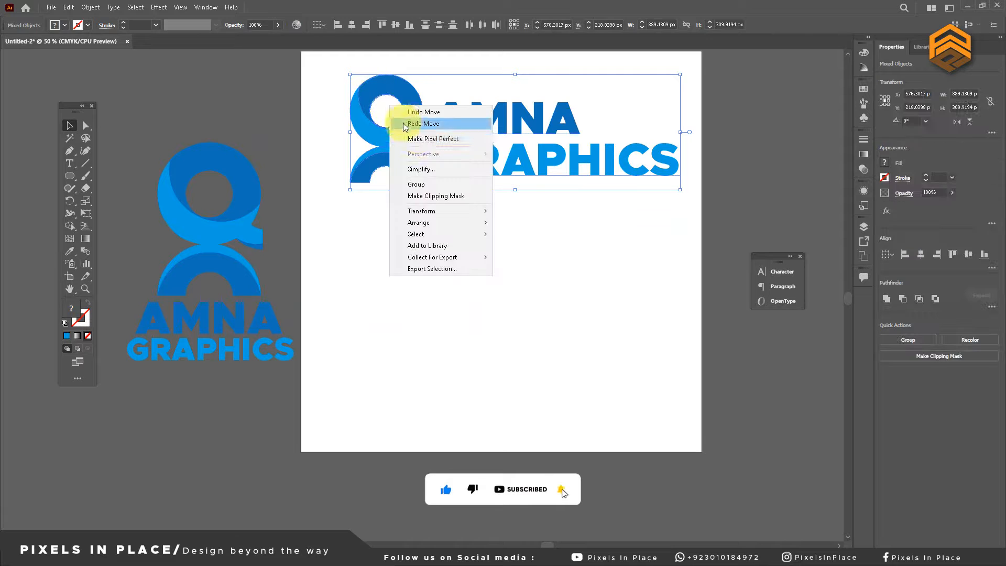
{"action": "left_click", "coordinate": [415, 185]}
{"action": "left_click_drag", "start_coordinate": [462, 165], "coordinate": [456, 393]}
{"action": "left_click", "coordinate": [411, 249]}
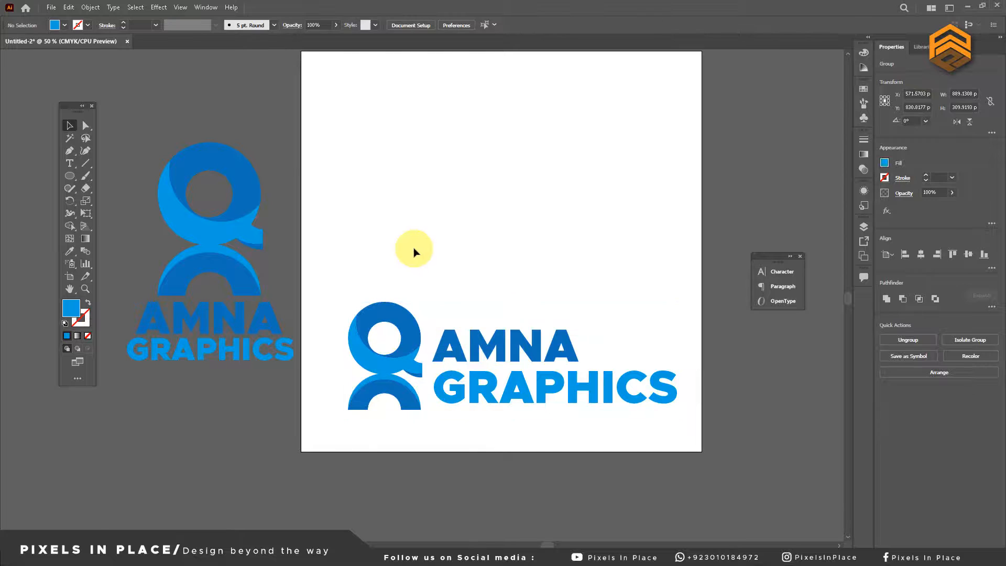
Place two smaller copies of the stacked lockup side by side across the artboard's upper half.
{"action": "left_click_drag", "start_coordinate": [250, 247], "coordinate": [526, 150]}
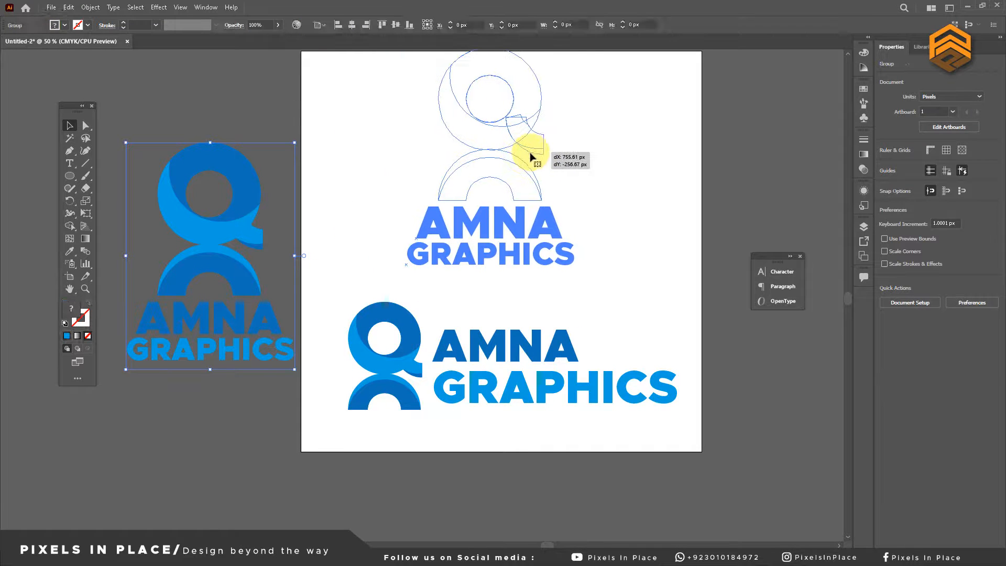
{"action": "scroll", "coordinate": [551, 183], "scroll_direction": "down", "scroll_amount": 1}
{"action": "mouse_move", "coordinate": [525, 193]}
{"action": "left_mouse_down"}
{"action": "mouse_move", "coordinate": [512, 195]}
{"action": "mouse_move", "coordinate": [527, 201]}
{"action": "left_mouse_up"}
{"action": "left_click_drag", "start_coordinate": [569, 250], "coordinate": [587, 214]}
{"action": "left_click", "coordinate": [641, 238]}
Shift the horizontal lockup slightly lower on the artboard.
{"action": "scroll", "coordinate": [604, 251], "scroll_direction": "up", "scroll_amount": 1}
{"action": "left_click_drag", "start_coordinate": [464, 247], "coordinate": [452, 295]}
{"action": "left_click_drag", "start_coordinate": [455, 347], "coordinate": [455, 349]}
{"action": "left_click_drag", "start_coordinate": [454, 347], "coordinate": [452, 350]}
{"action": "left_click", "coordinate": [542, 294]}
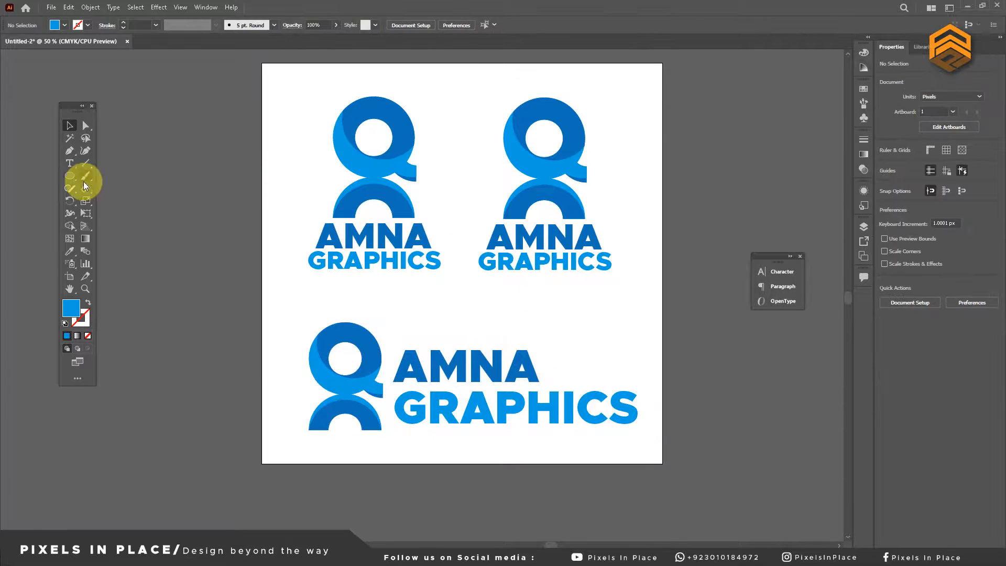
Draw a rectangle about 540 × 654 px from the artboard's top center to its right edge and send it to the back.
{"action": "left_click_drag", "start_coordinate": [68, 179], "coordinate": [96, 177]}
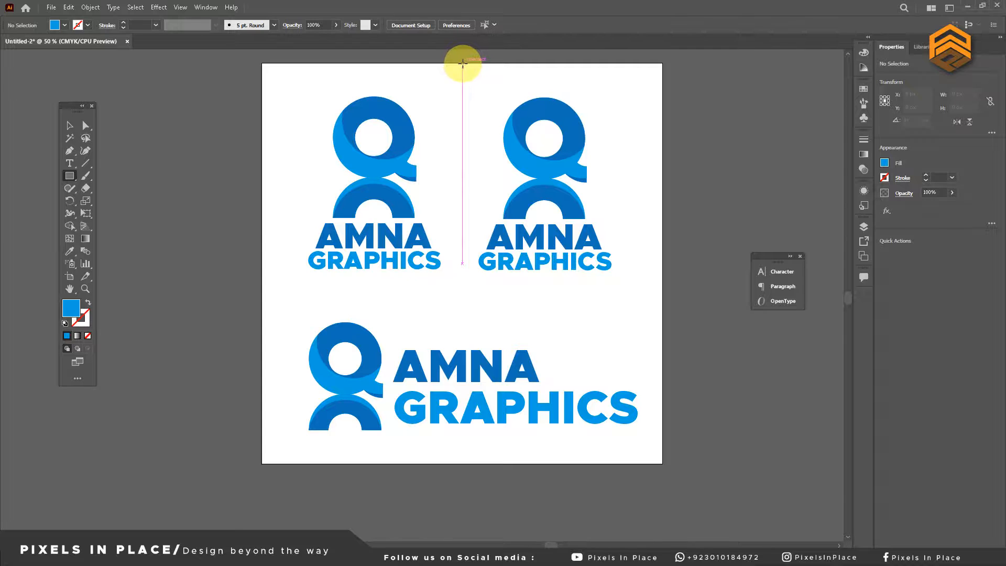
{"action": "left_click_drag", "start_coordinate": [463, 63], "coordinate": [662, 306]}
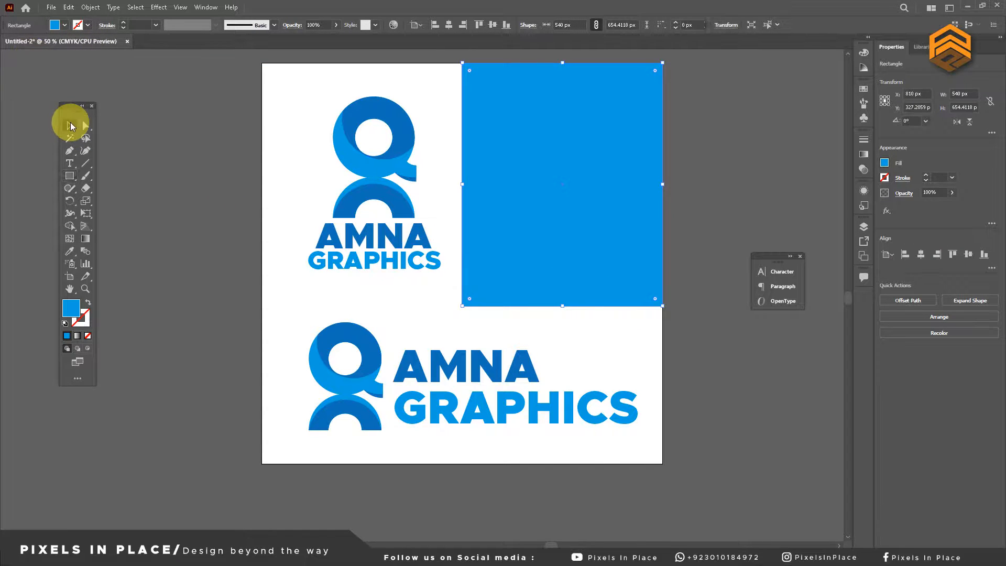
{"action": "left_click", "coordinate": [70, 126]}
{"action": "right_click", "coordinate": [493, 207]}
{"action": "mouse_move", "coordinate": [524, 398]}
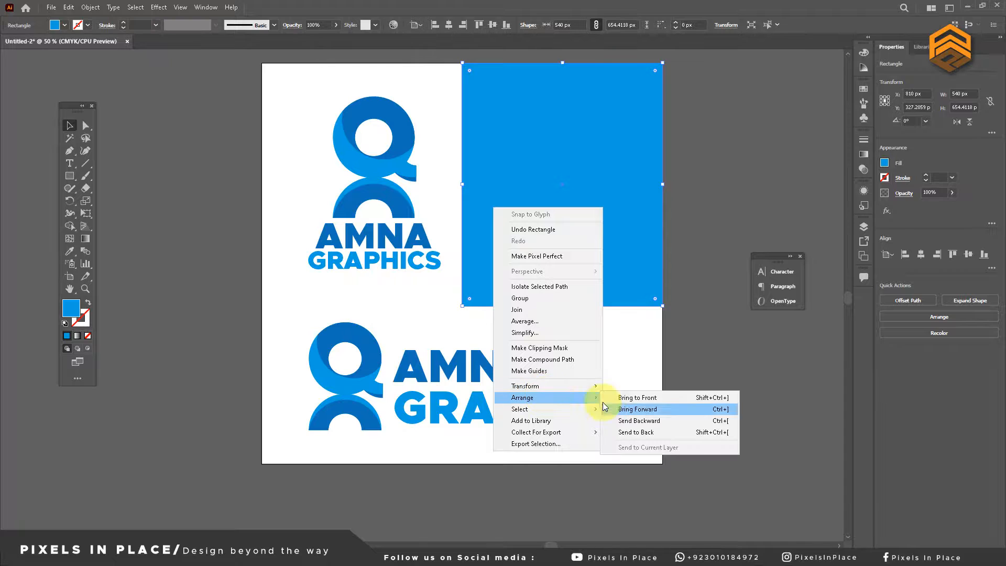
{"action": "left_click", "coordinate": [635, 433]}
{"action": "left_click", "coordinate": [721, 359]}
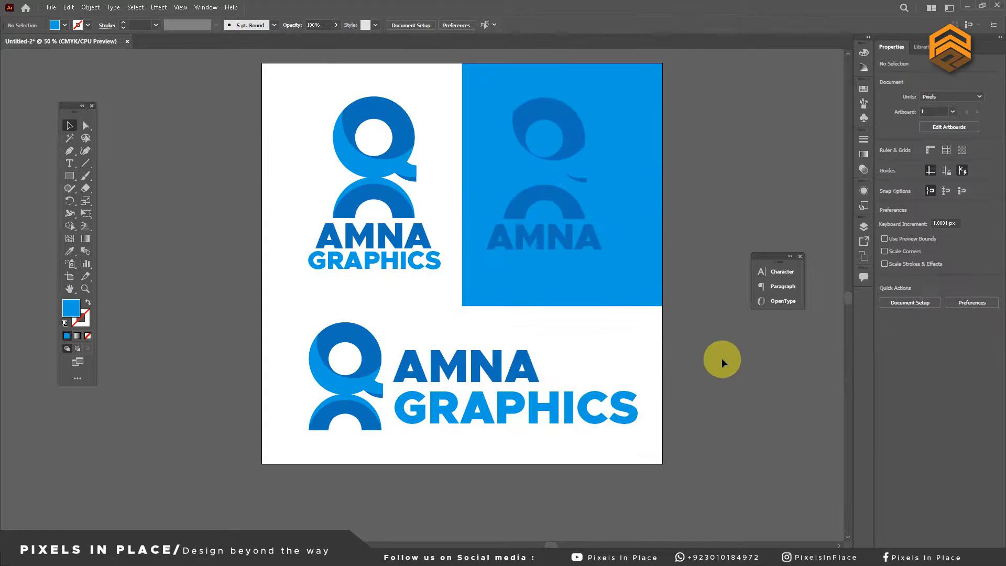
Try a dark blue and a light blue fill on the stacked lockup over the rectangle.
{"action": "left_click", "coordinate": [544, 194]}
{"action": "left_click", "coordinate": [59, 28]}
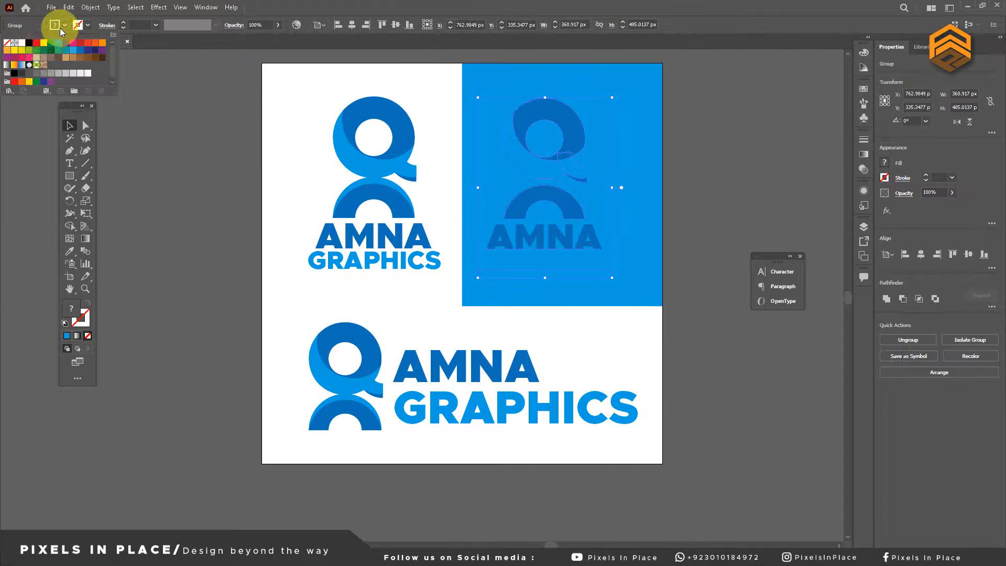
{"action": "left_click", "coordinate": [82, 51]}
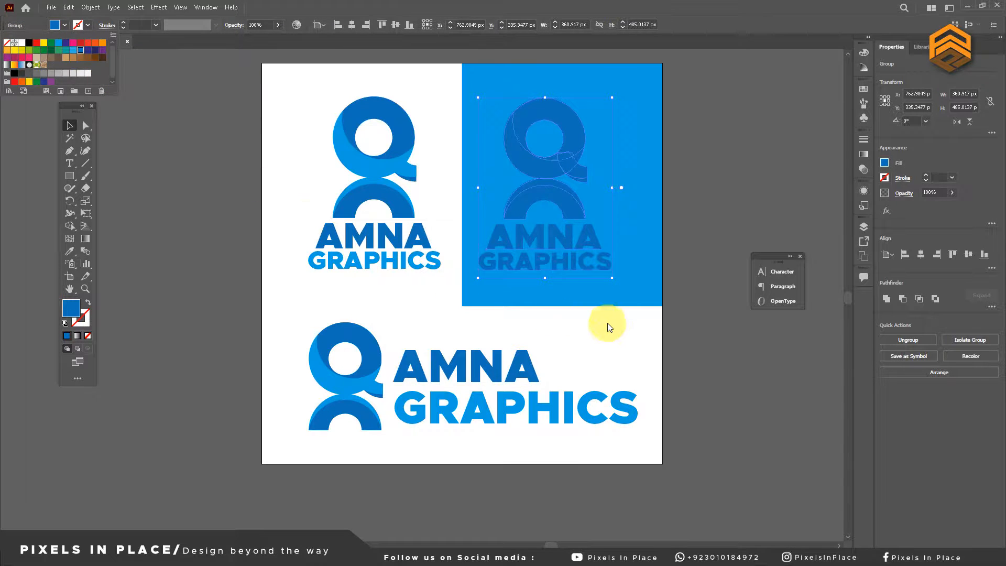
{"action": "left_click", "coordinate": [57, 44]}
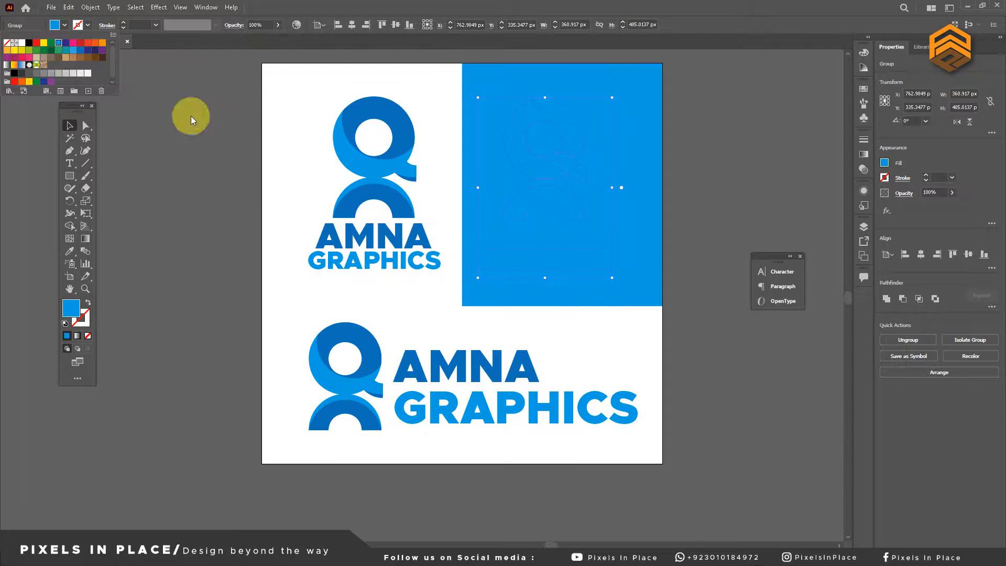
Fill the background rectangle with the logo's dark blue.
{"action": "left_click", "coordinate": [613, 291]}
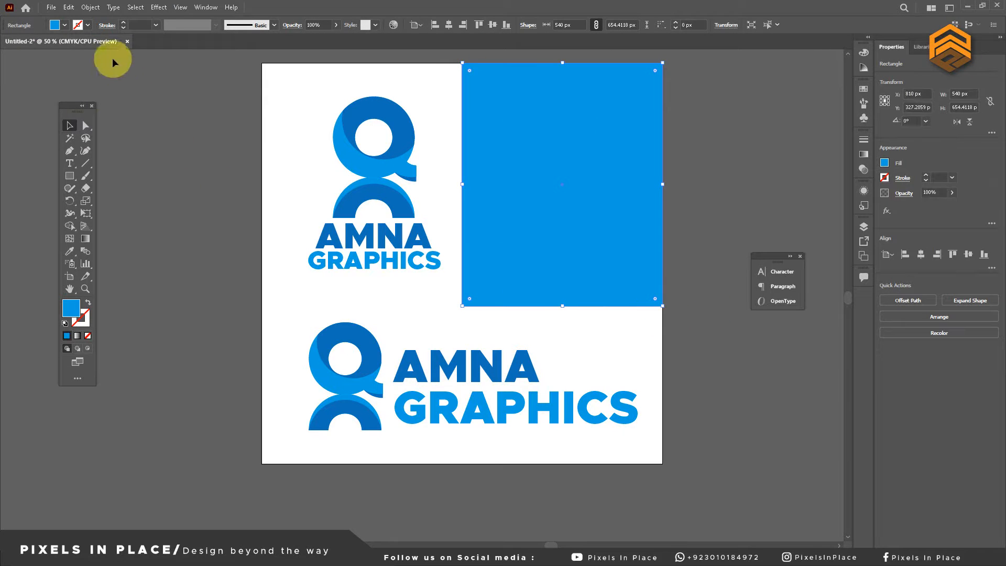
{"action": "left_click", "coordinate": [65, 26]}
{"action": "left_click", "coordinate": [82, 55]}
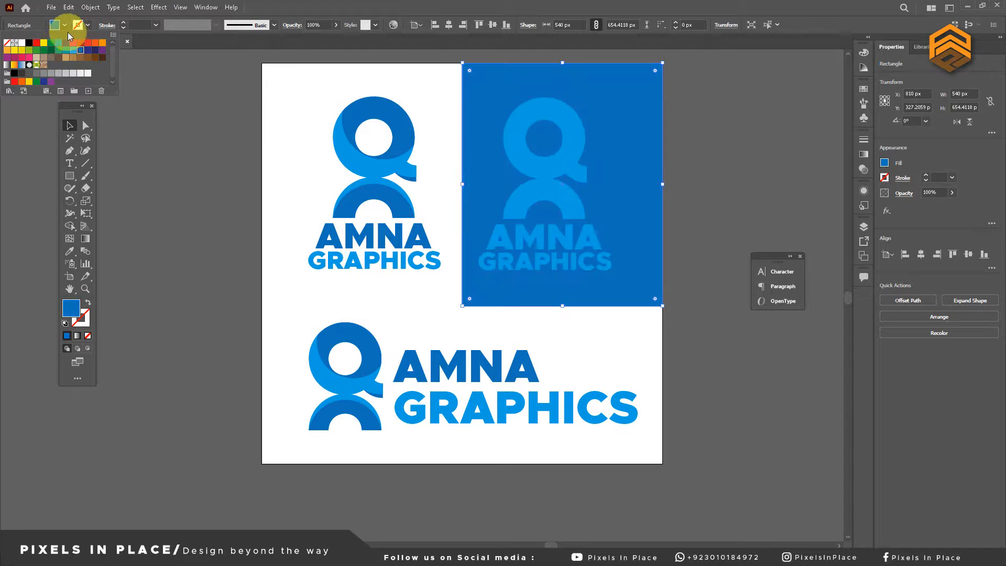
{"action": "left_click", "coordinate": [696, 347]}
Fill the stacked lockup on the dark blue rectangle with white.
{"action": "left_click", "coordinate": [590, 269]}
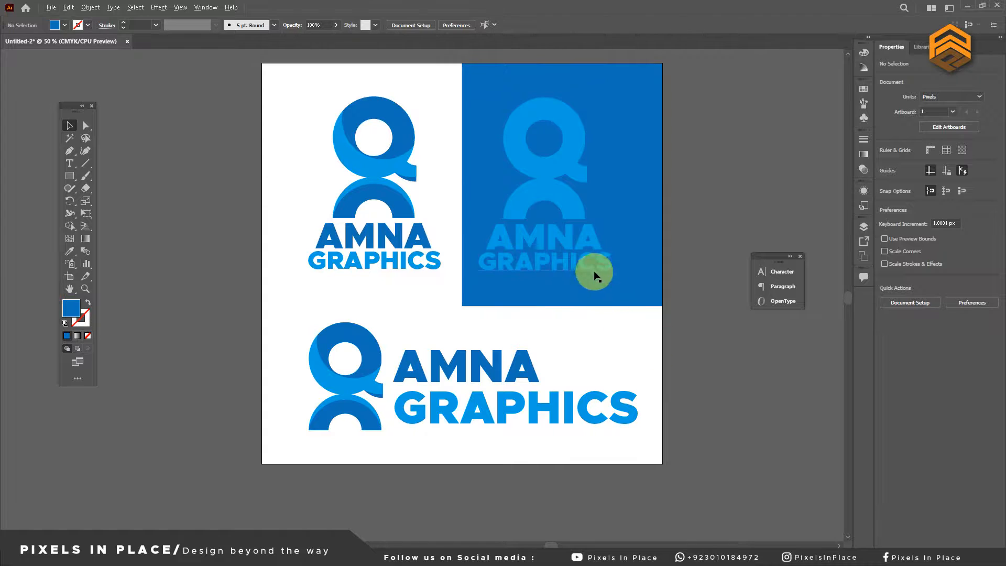
{"action": "left_click", "coordinate": [65, 27]}
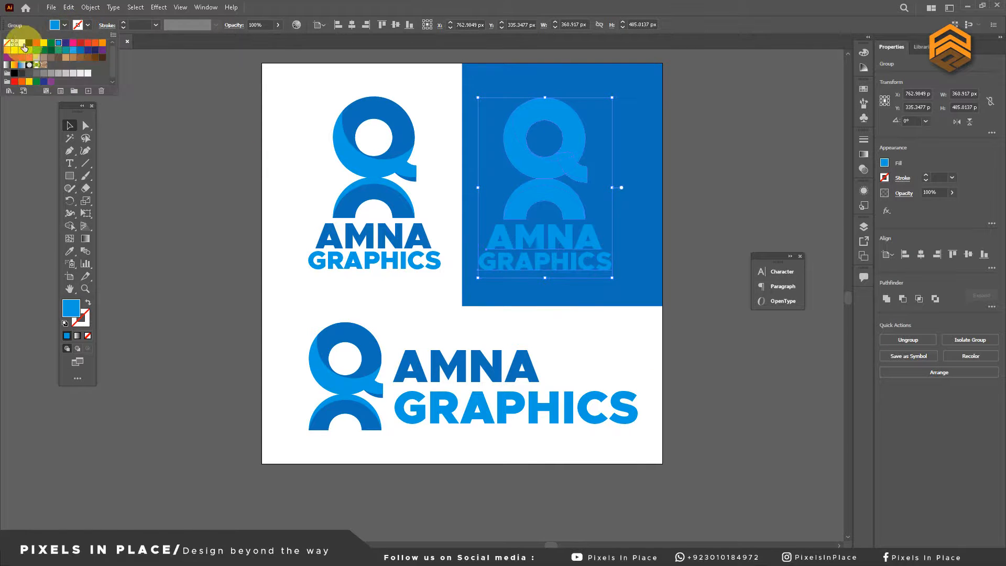
{"action": "left_click", "coordinate": [24, 46]}
{"action": "left_click", "coordinate": [581, 317]}
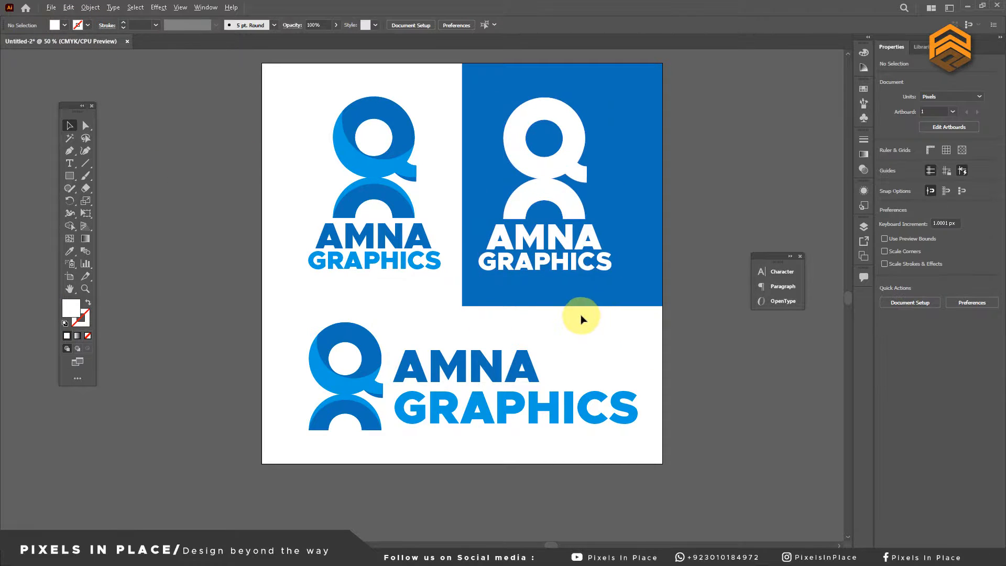
Move the white stacked lockup to the horizontal center of the dark blue rectangle.
{"action": "scroll", "coordinate": [580, 317], "scroll_direction": "up", "scroll_amount": 1}
{"action": "left_click_drag", "start_coordinate": [496, 318], "coordinate": [519, 389]}
{"action": "scroll", "coordinate": [517, 386], "scroll_direction": "down", "scroll_amount": 1}
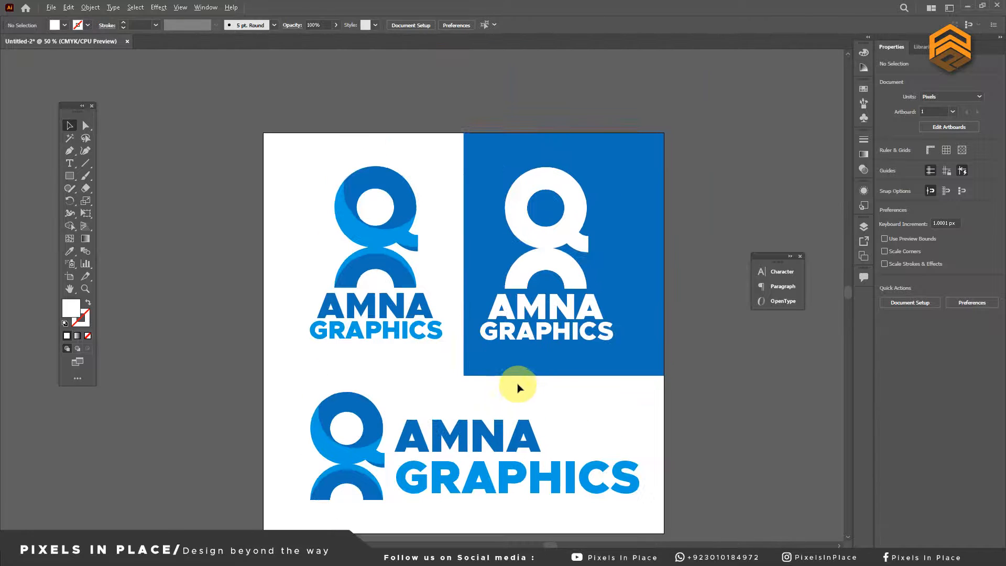
{"action": "left_click_drag", "start_coordinate": [563, 283], "coordinate": [589, 275]}
{"action": "left_click", "coordinate": [708, 347]}
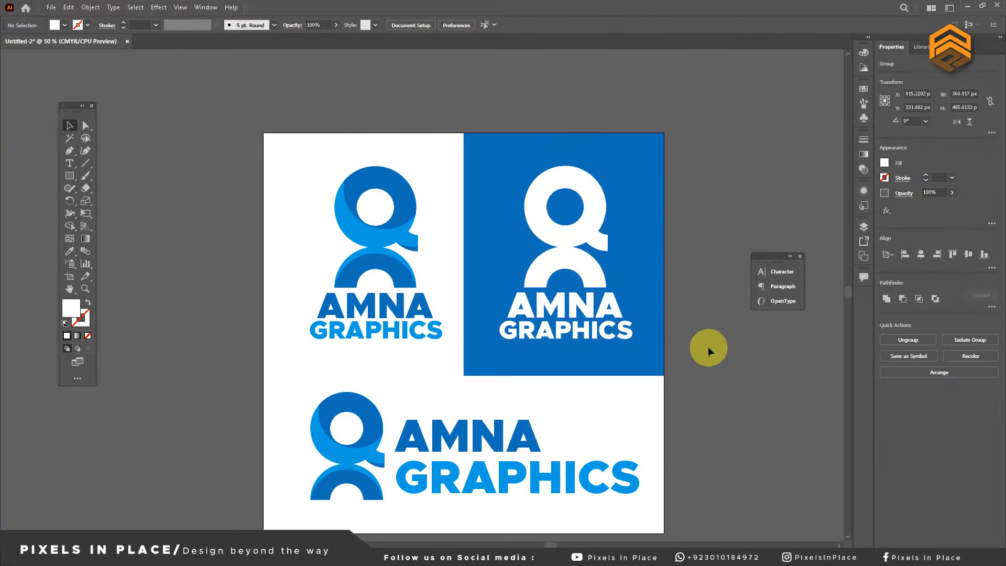
Shift the two-tone stacked lockup slightly left and down to center it in the white area beside the rectangle.
{"action": "scroll", "coordinate": [595, 343], "scroll_direction": "down", "scroll_amount": 1}
{"action": "scroll", "coordinate": [671, 380], "scroll_direction": "down", "scroll_amount": 2}
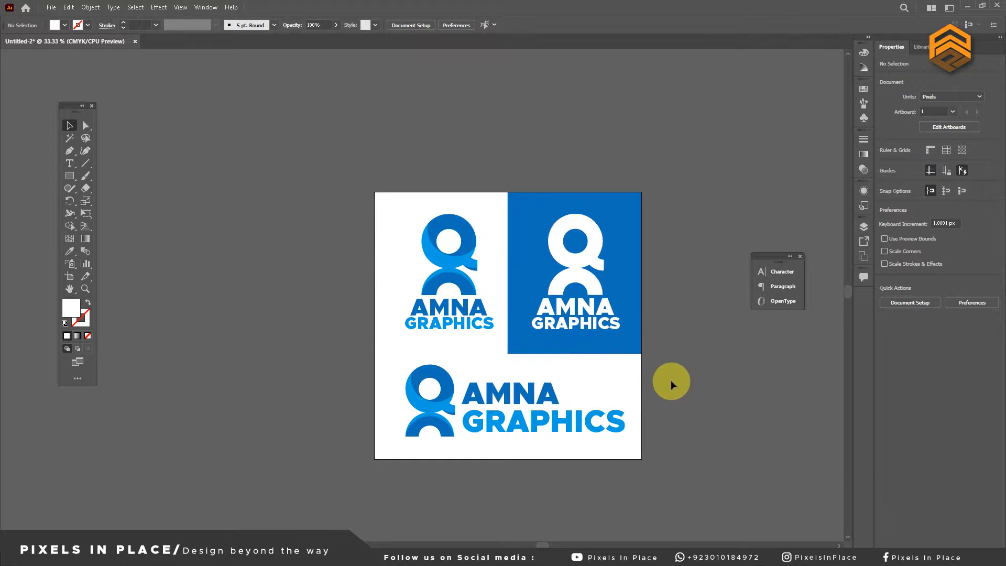
{"action": "scroll", "coordinate": [671, 382], "scroll_direction": "up", "scroll_amount": 1}
{"action": "scroll", "coordinate": [499, 341], "scroll_direction": "up", "scroll_amount": 1}
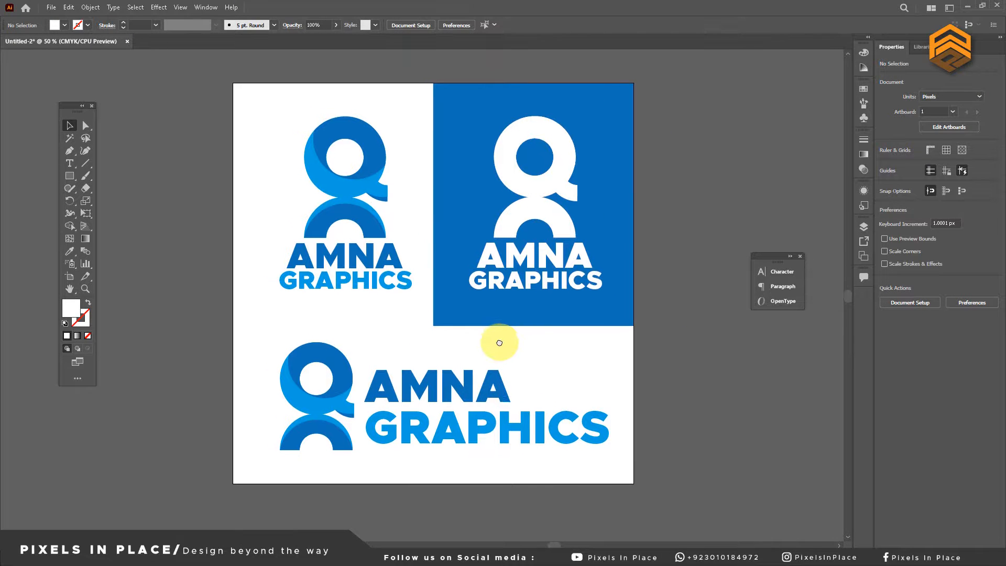
{"action": "left_click_drag", "start_coordinate": [502, 357], "coordinate": [506, 357]}
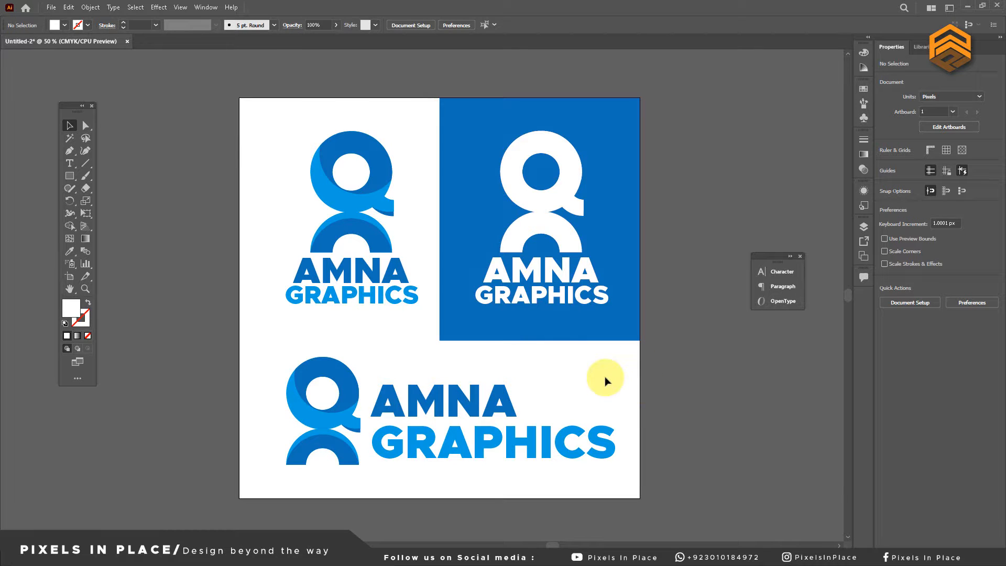
{"action": "left_click_drag", "start_coordinate": [367, 302], "coordinate": [360, 304]}
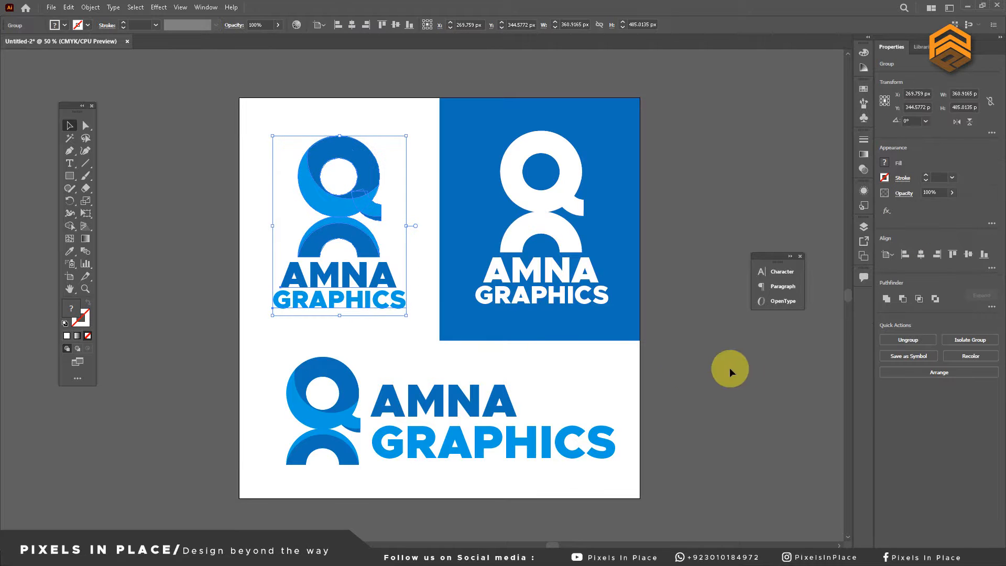
{"action": "left_click", "coordinate": [743, 367]}
{"action": "scroll", "coordinate": [674, 358], "scroll_direction": "down", "scroll_amount": 1}
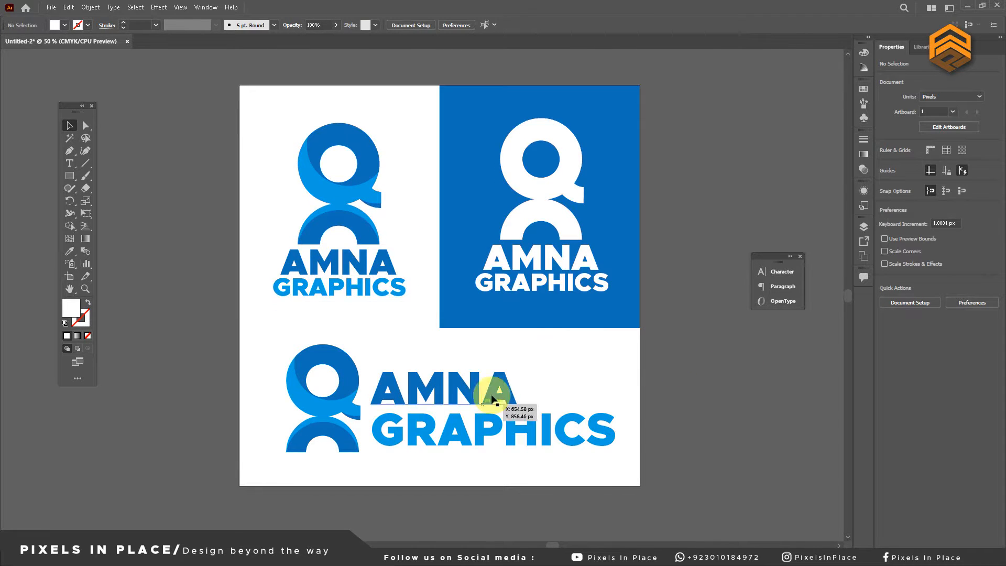